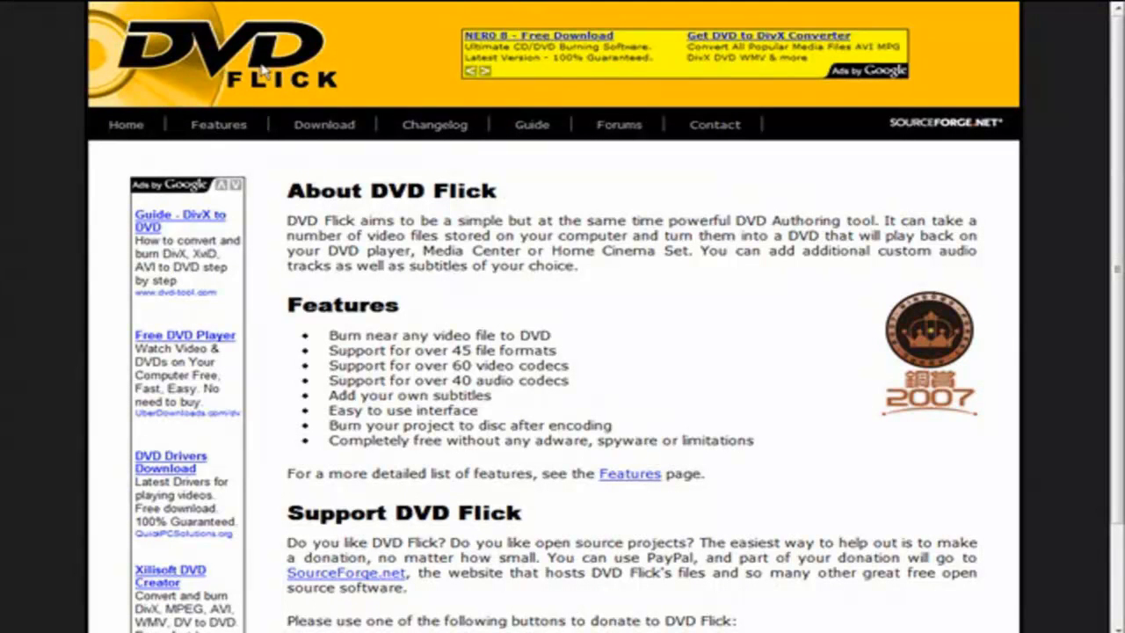
# - Download the latest DVD Flick version, 1.3.0.0 beta build 616, from its website and save the setup file
pyautogui.click(318, 128)
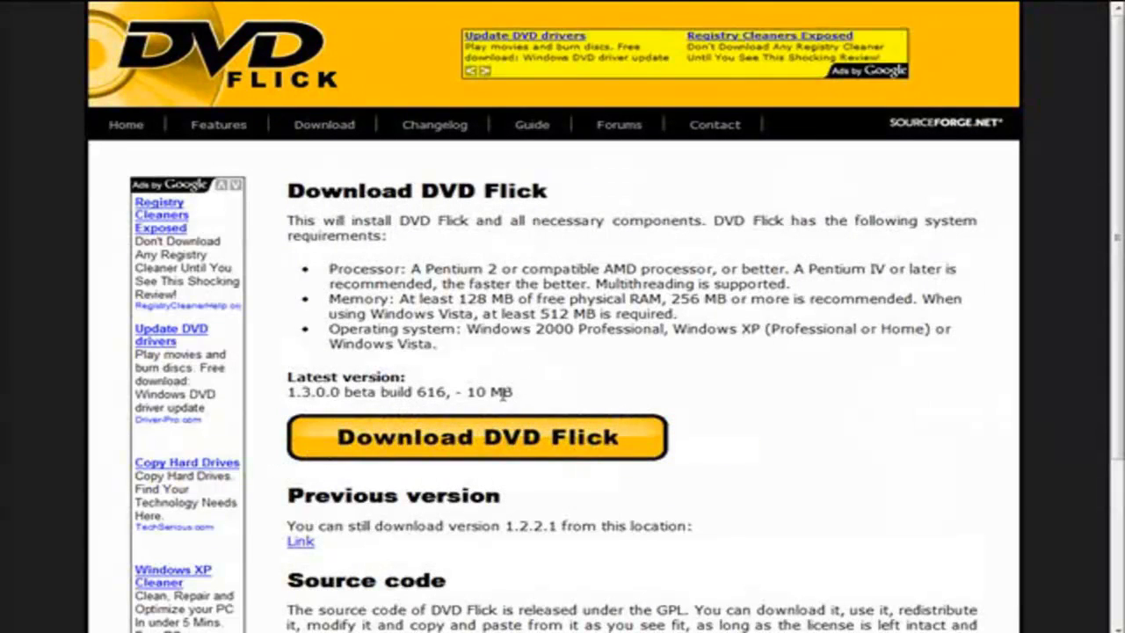
pyautogui.click(514, 439)
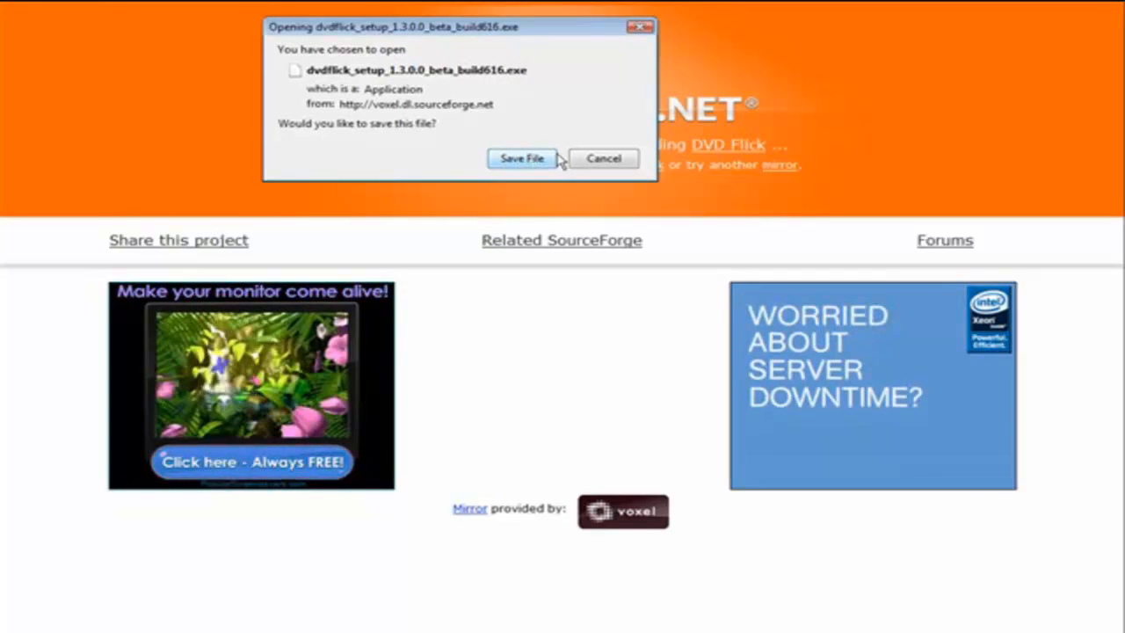
pyautogui.click(555, 159)
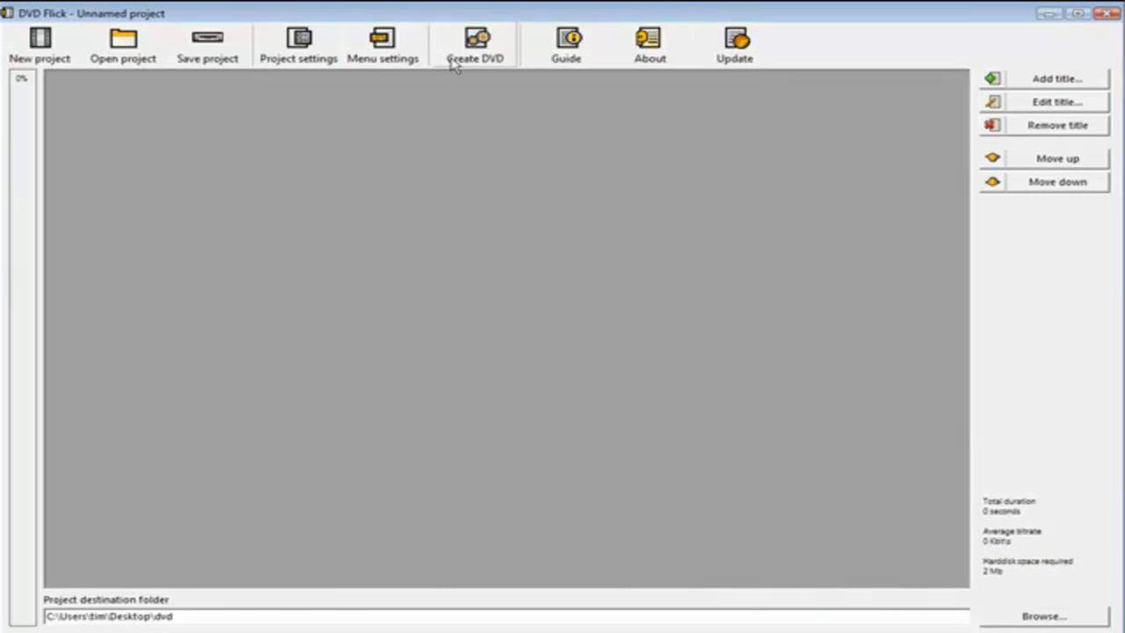
# - Open the project settings in DVD Flick and title the project "test"
pyautogui.click(299, 43)
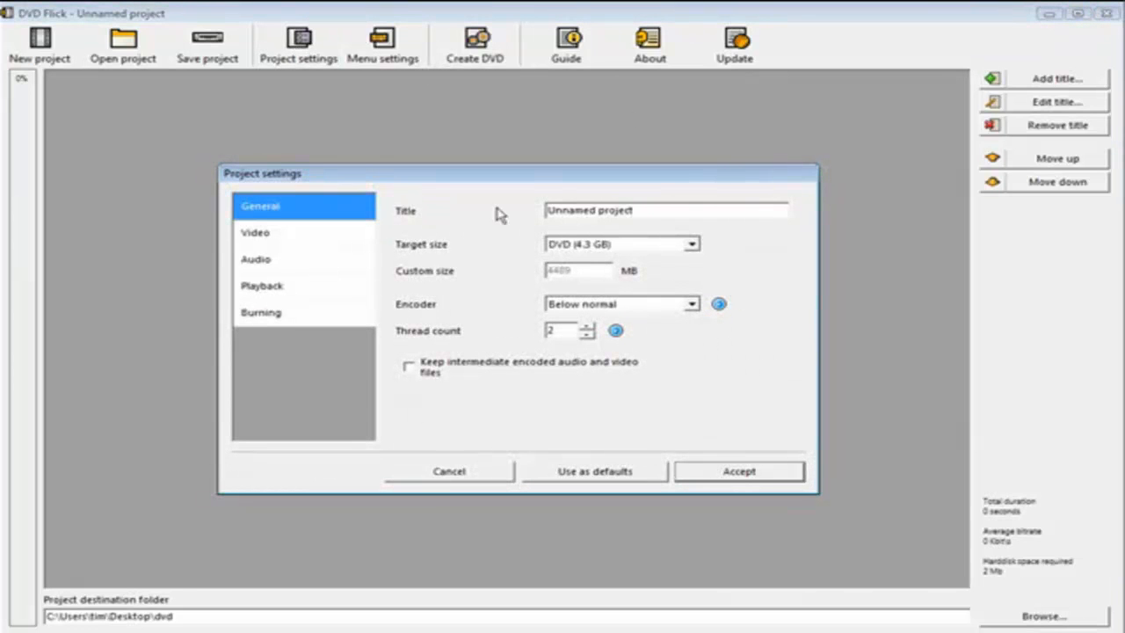
pyautogui.moveTo(635, 211); pyautogui.dragTo(546, 211)
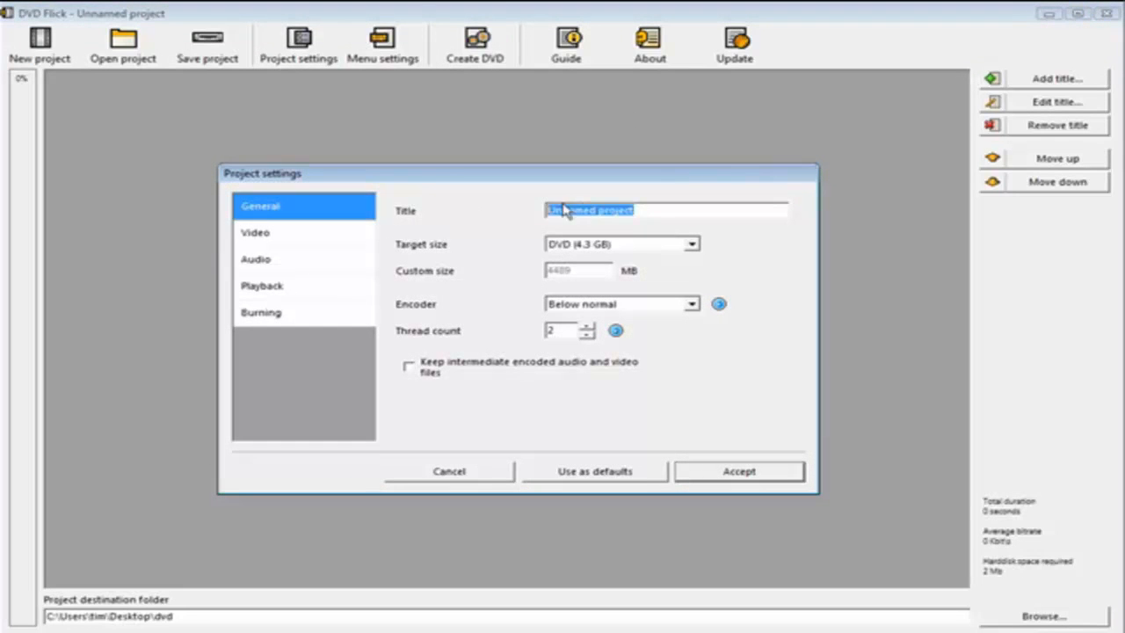
pyautogui.write('test')
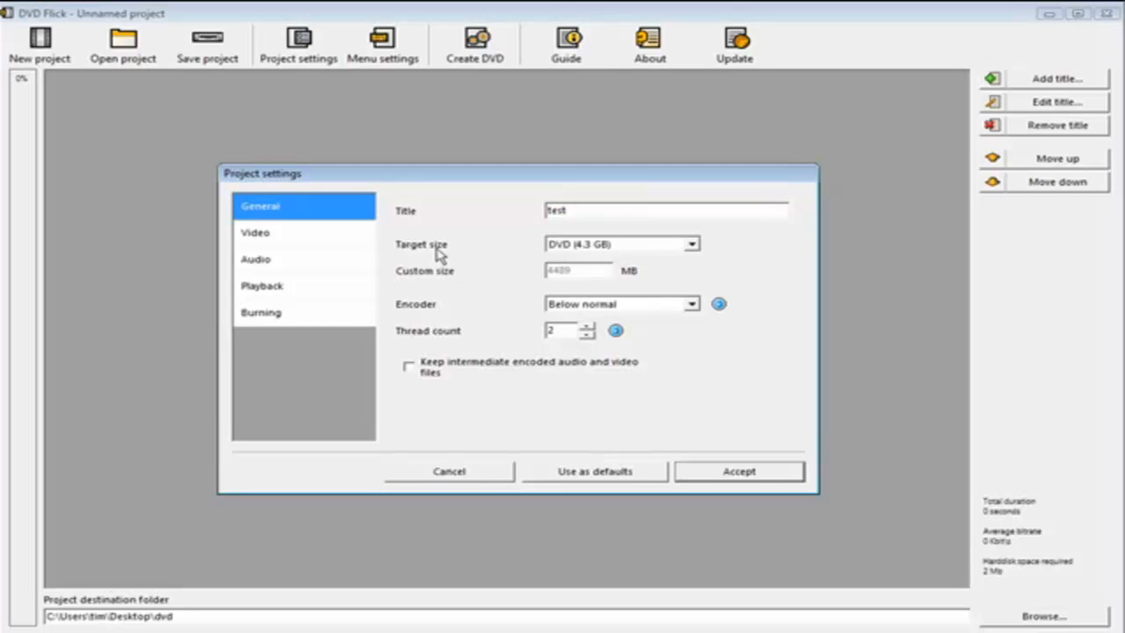
# - Set the project's target size to DVD (4.3 GB) and the encoder priority to Normal
pyautogui.click(692, 245)
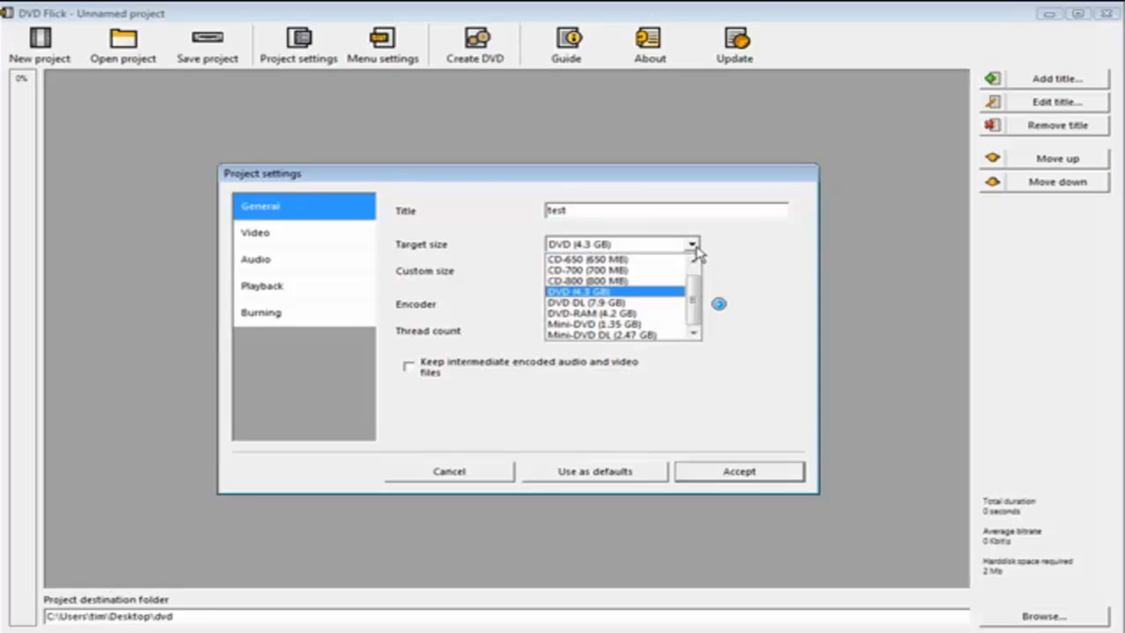
pyautogui.click(670, 294)
pyautogui.click(694, 249)
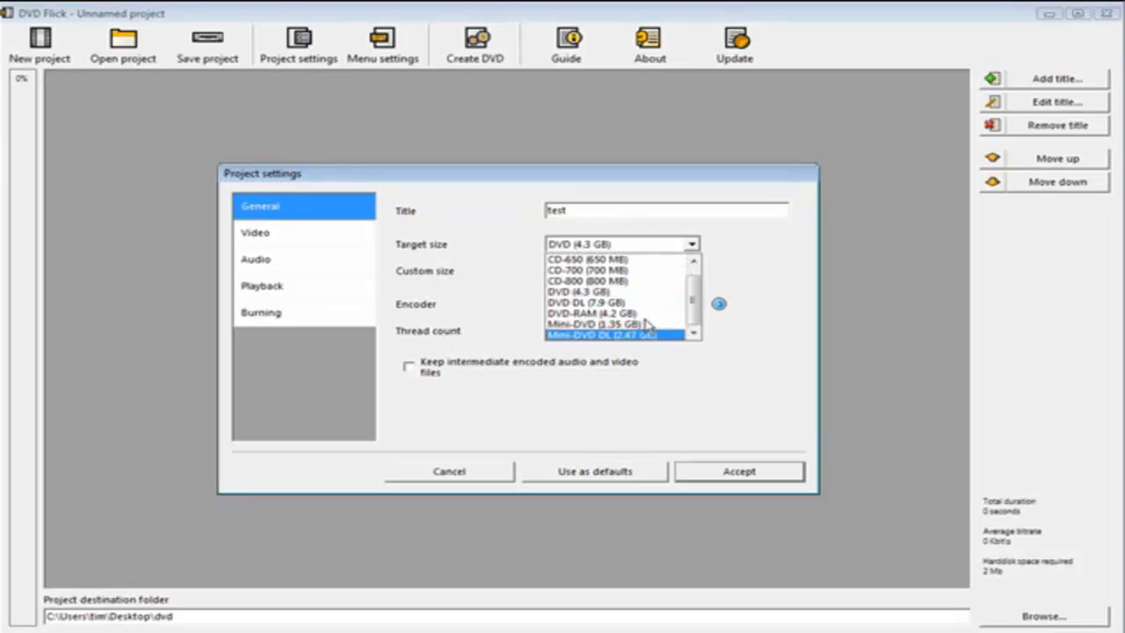
pyautogui.click(601, 291)
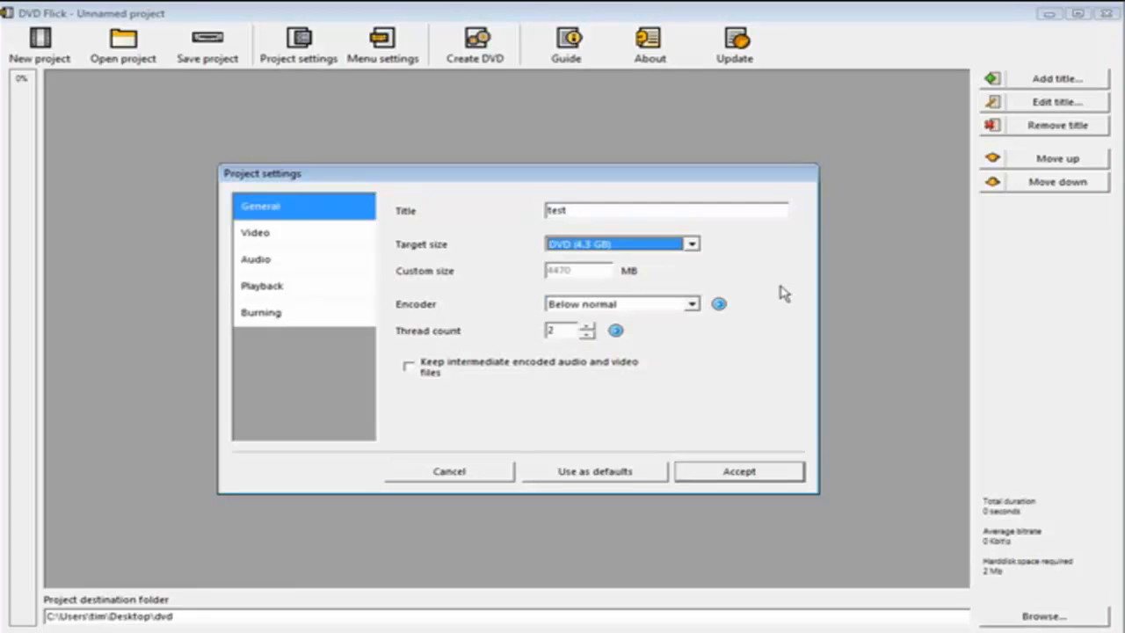
pyautogui.click(692, 305)
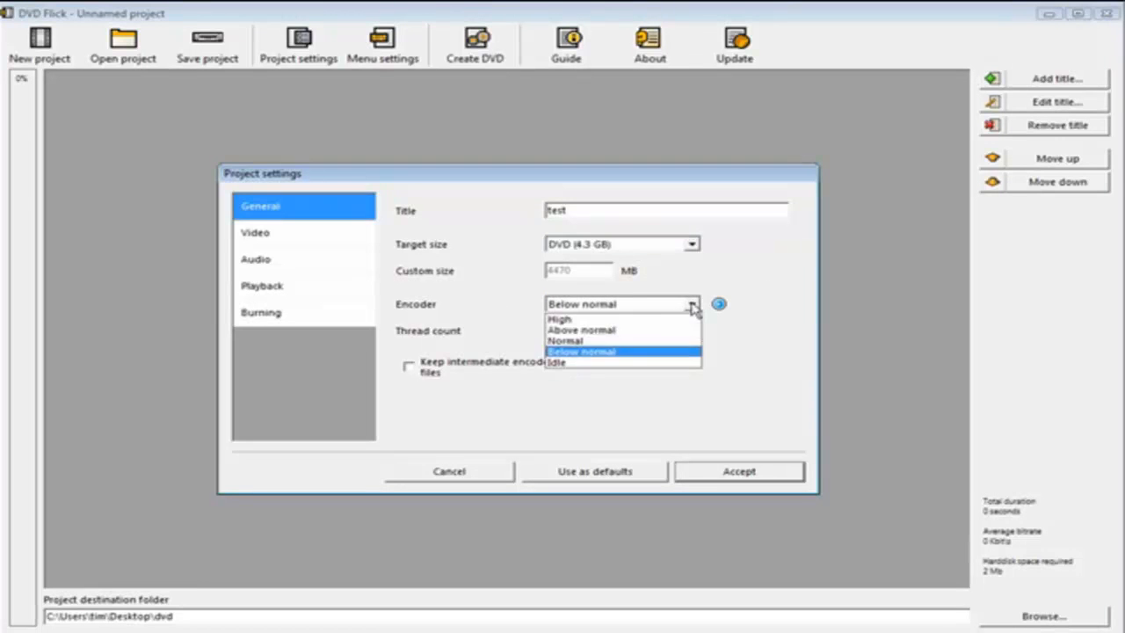
pyautogui.click(661, 341)
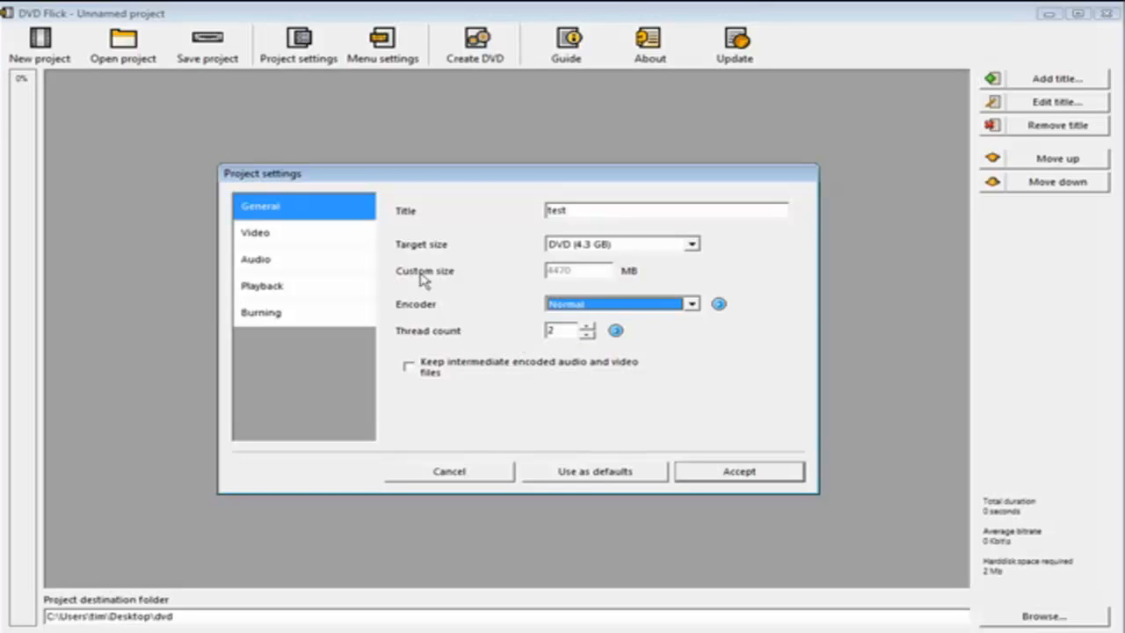
# - Review the target format options in the video settings, keeping NTSC, and view the audio settings
pyautogui.click(286, 246)
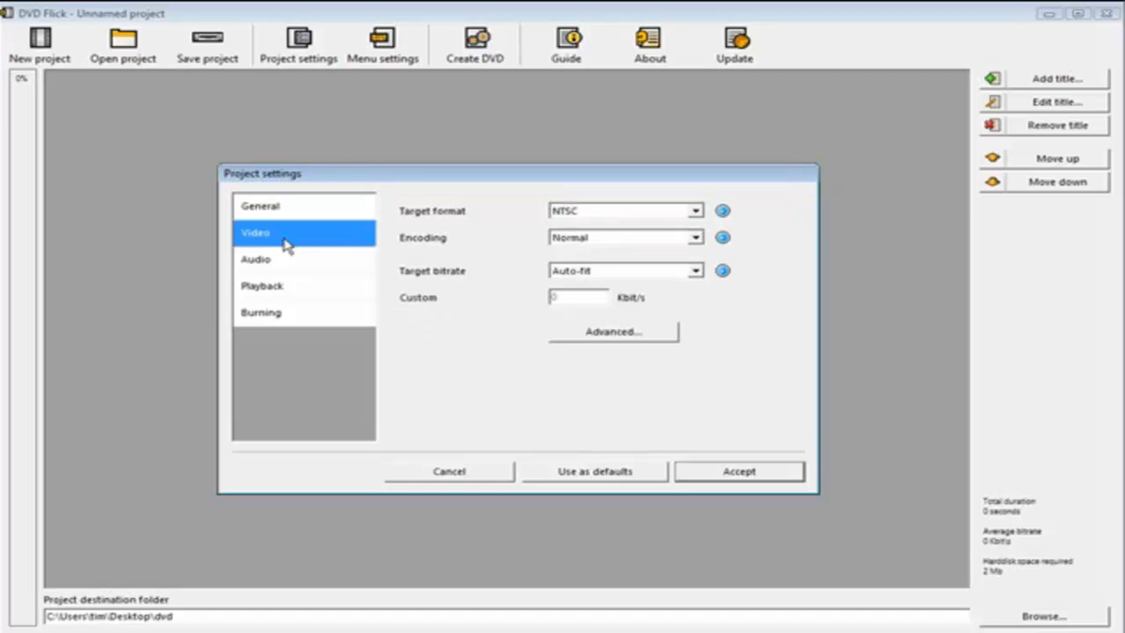
pyautogui.click(695, 212)
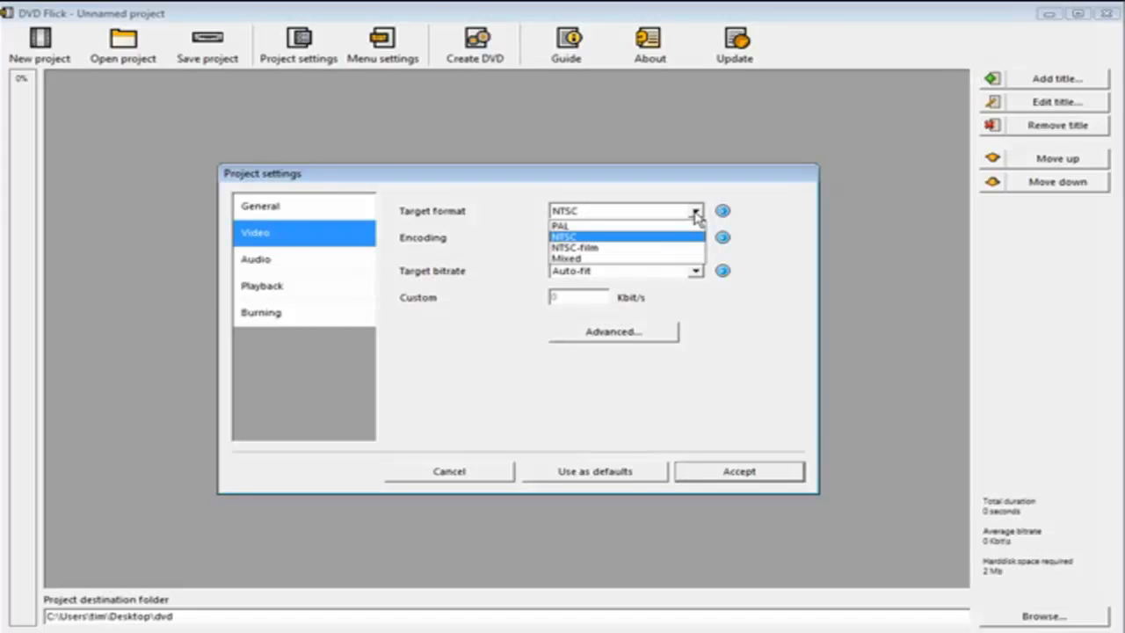
pyautogui.click(468, 222)
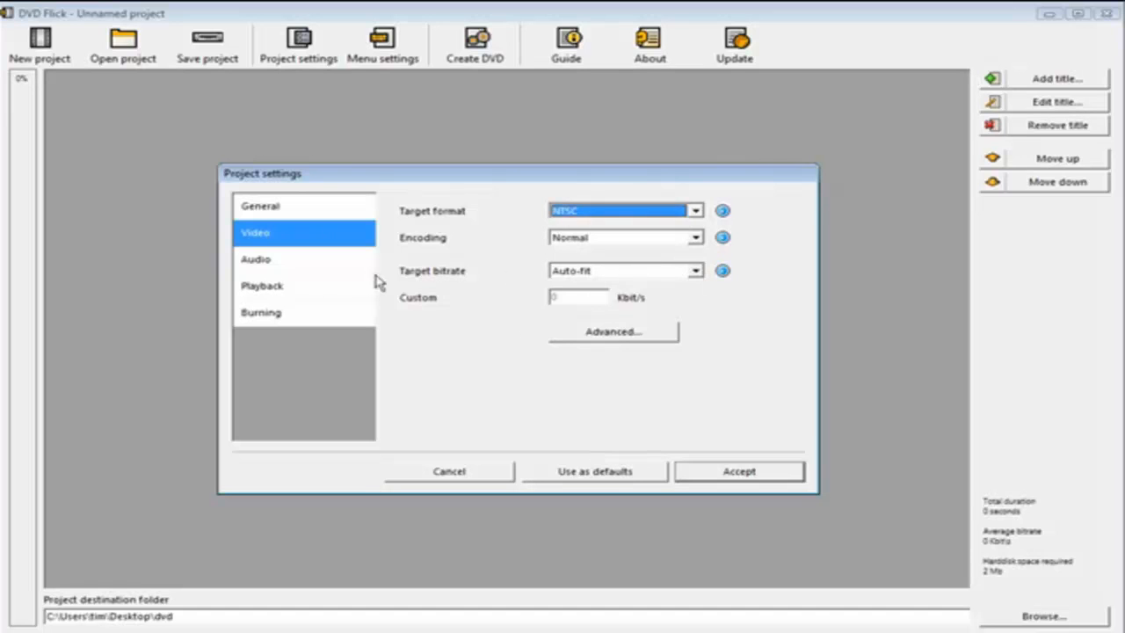
pyautogui.click(260, 261)
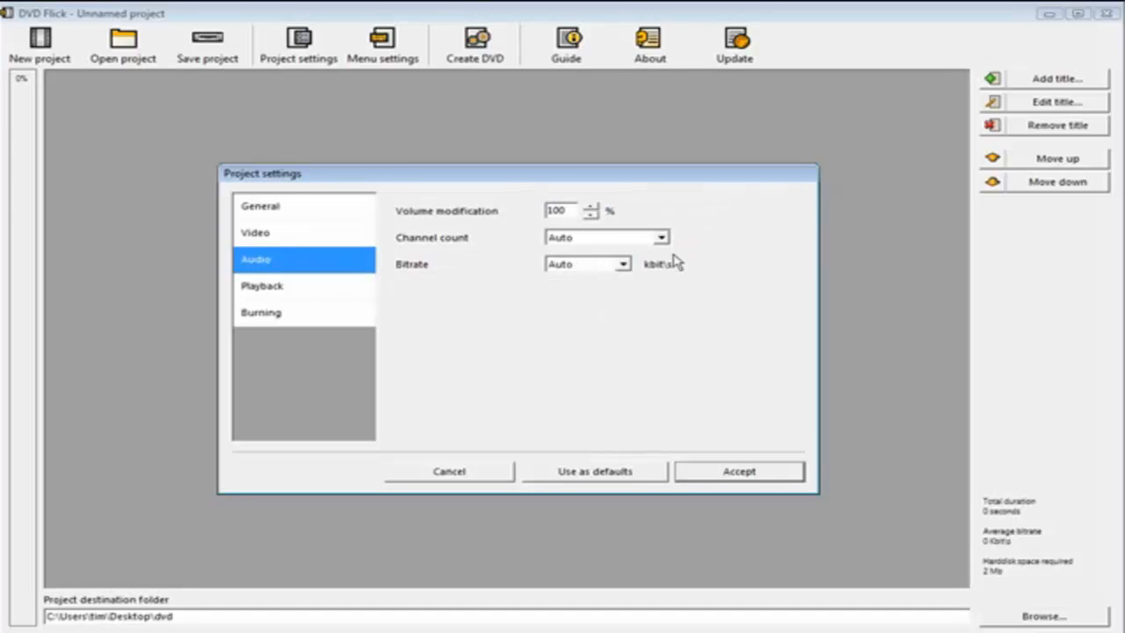
# - Set playback to play the next title after one finishes and turn off looping to the first title
pyautogui.click(278, 288)
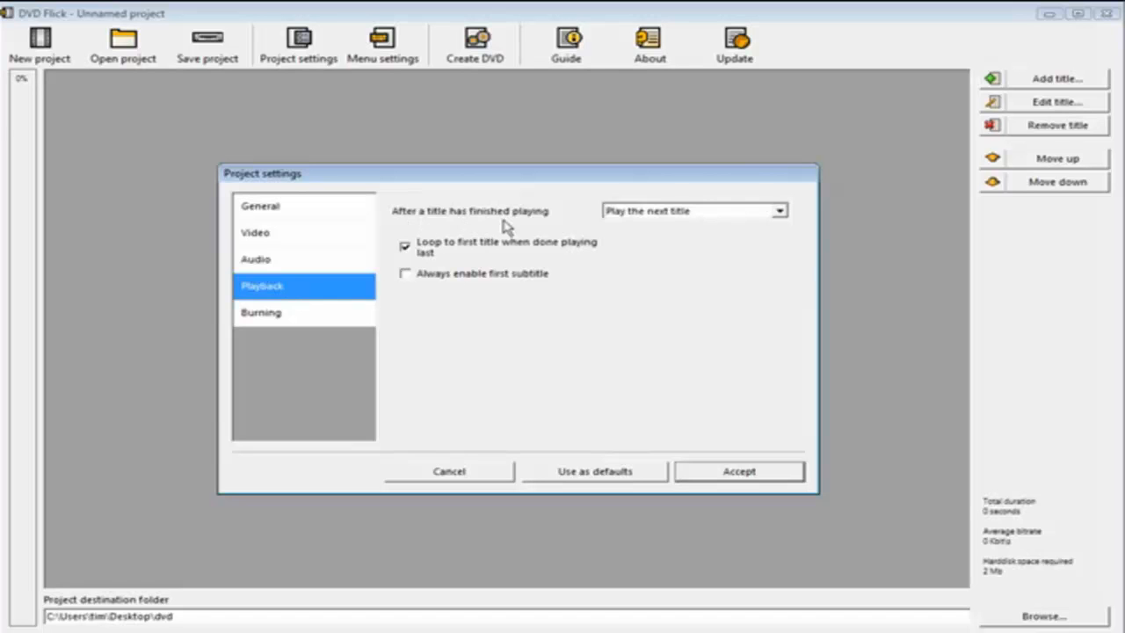
pyautogui.click(780, 211)
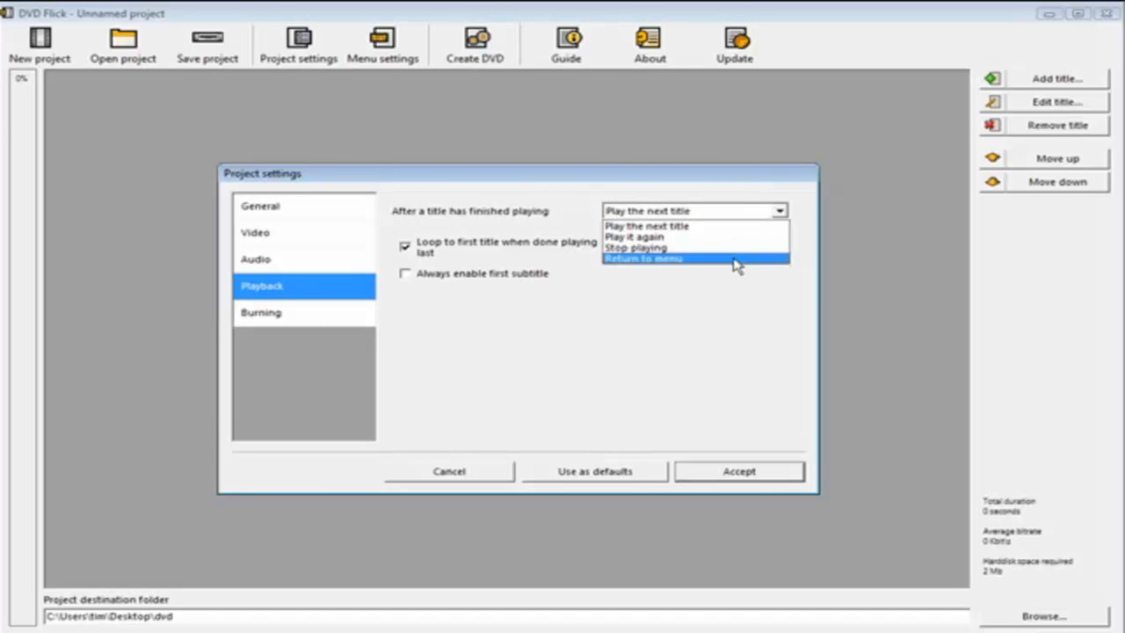
pyautogui.click(731, 227)
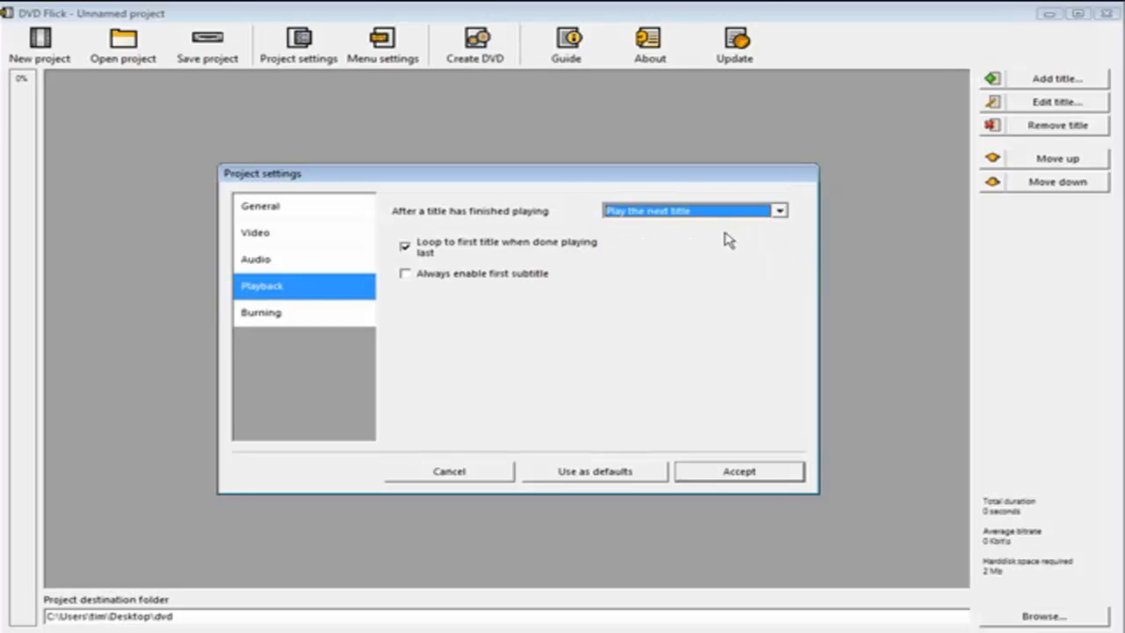
pyautogui.click(406, 247)
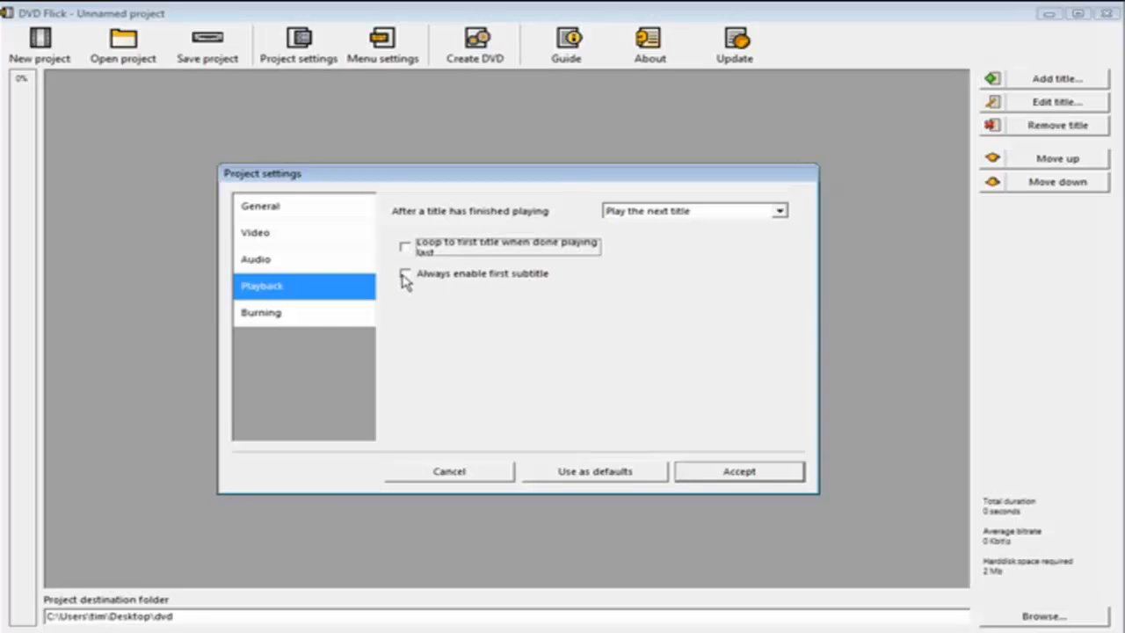
# - Enable burning the project to disc and accept the project settings
pyautogui.click(294, 318)
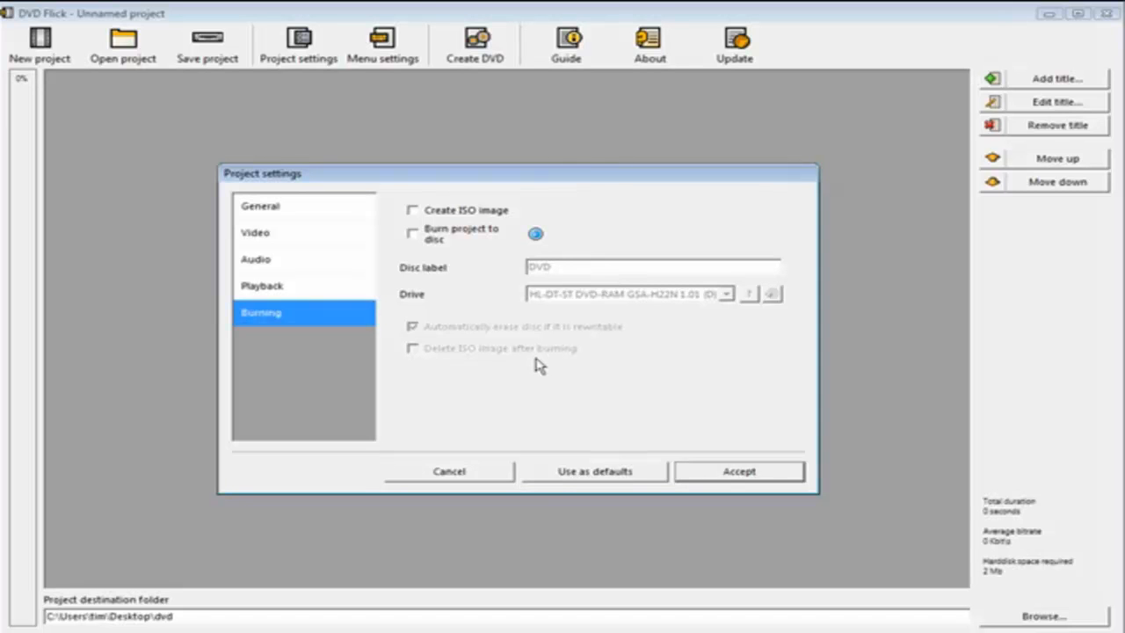
pyautogui.click(413, 241)
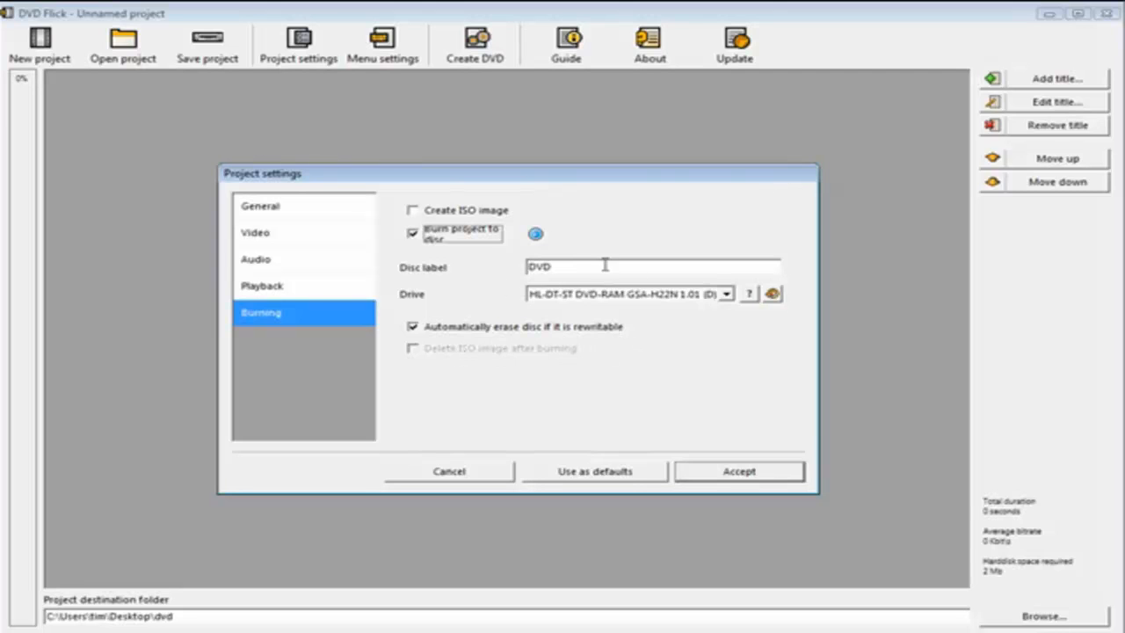
pyautogui.click(726, 474)
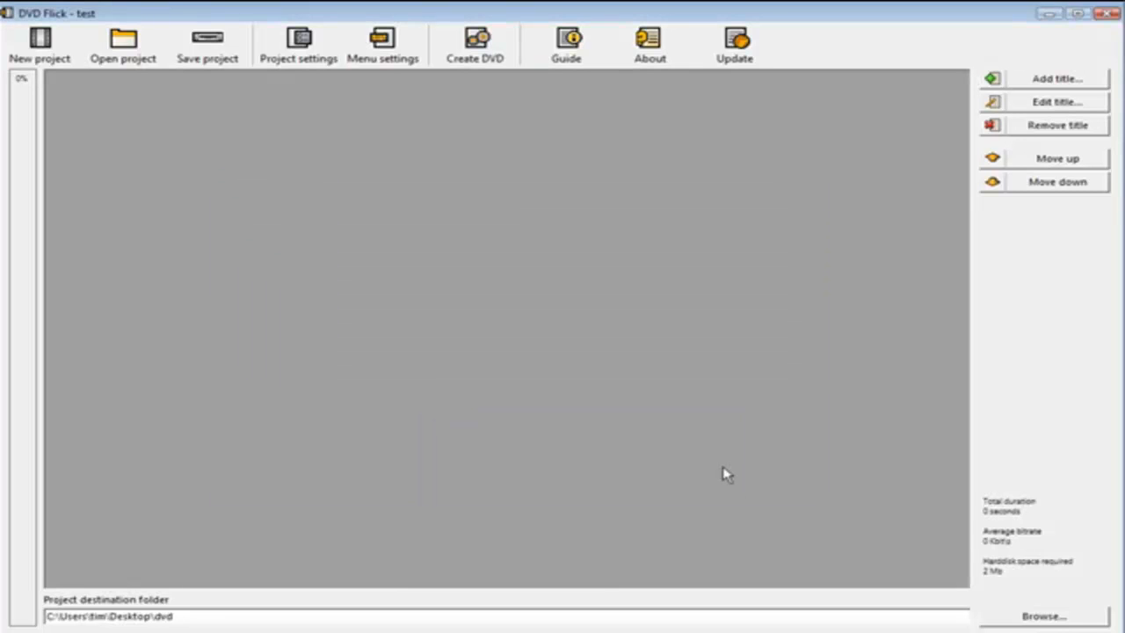
# - Browse the Orange LED, Plasma Sphere and The Party menu templates and choose Mosaic for the DVD
pyautogui.click(383, 44)
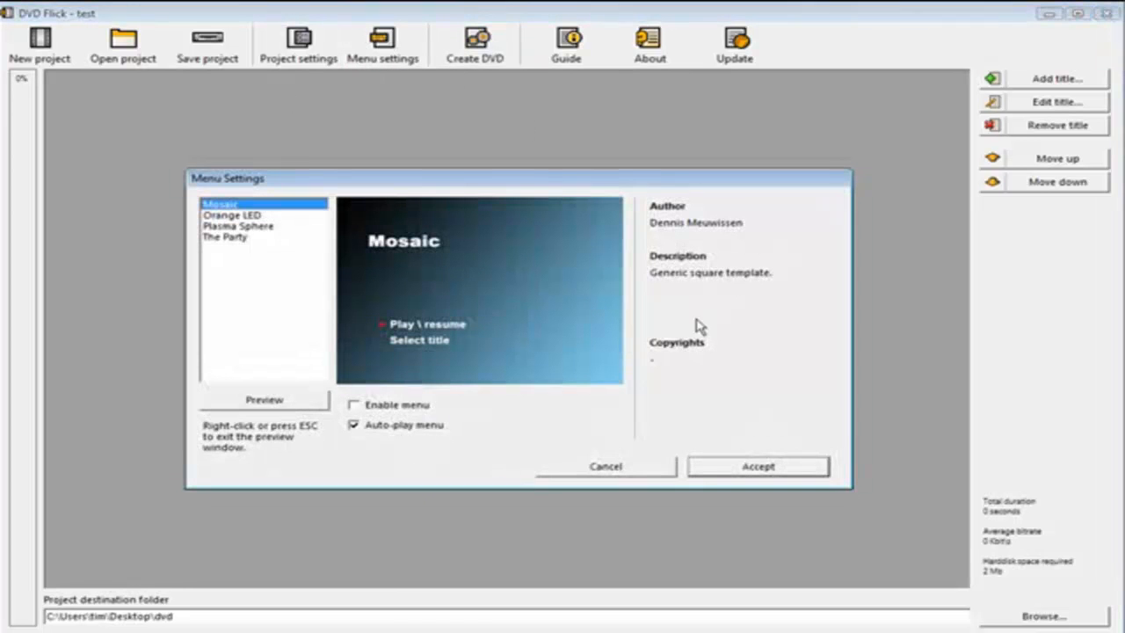
pyautogui.click(230, 216)
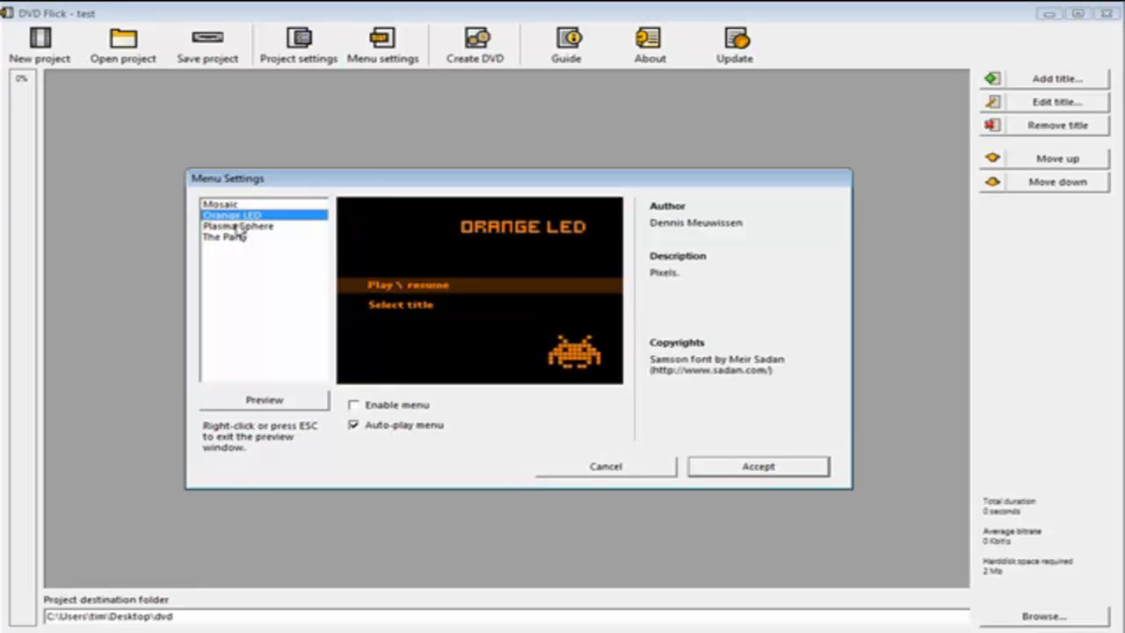
pyautogui.click(238, 227)
pyautogui.click(236, 239)
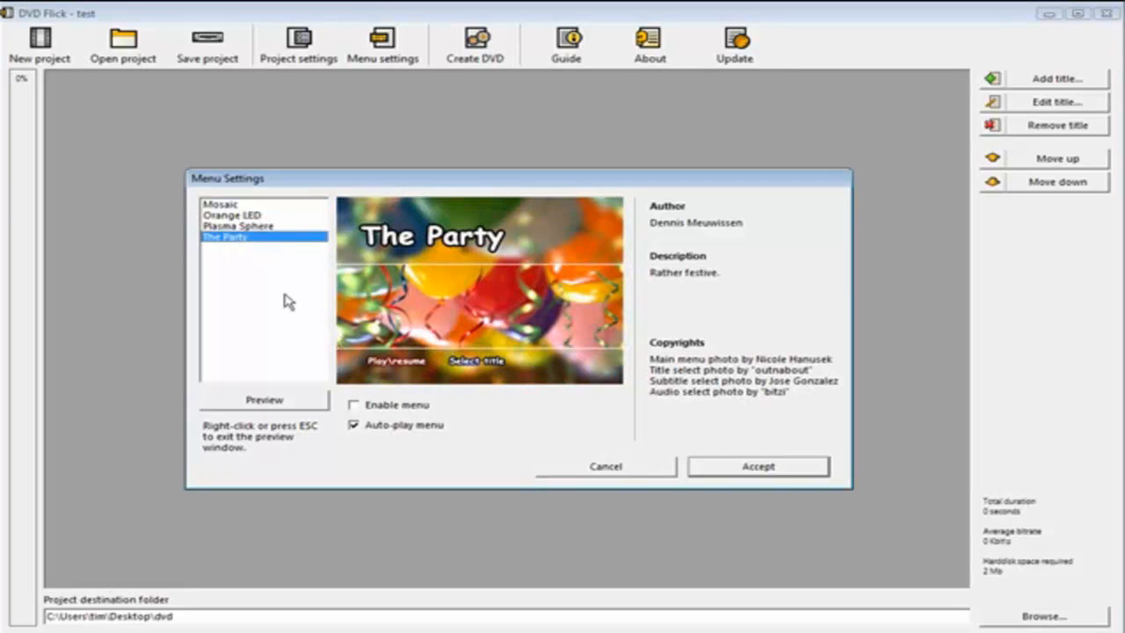
pyautogui.click(227, 204)
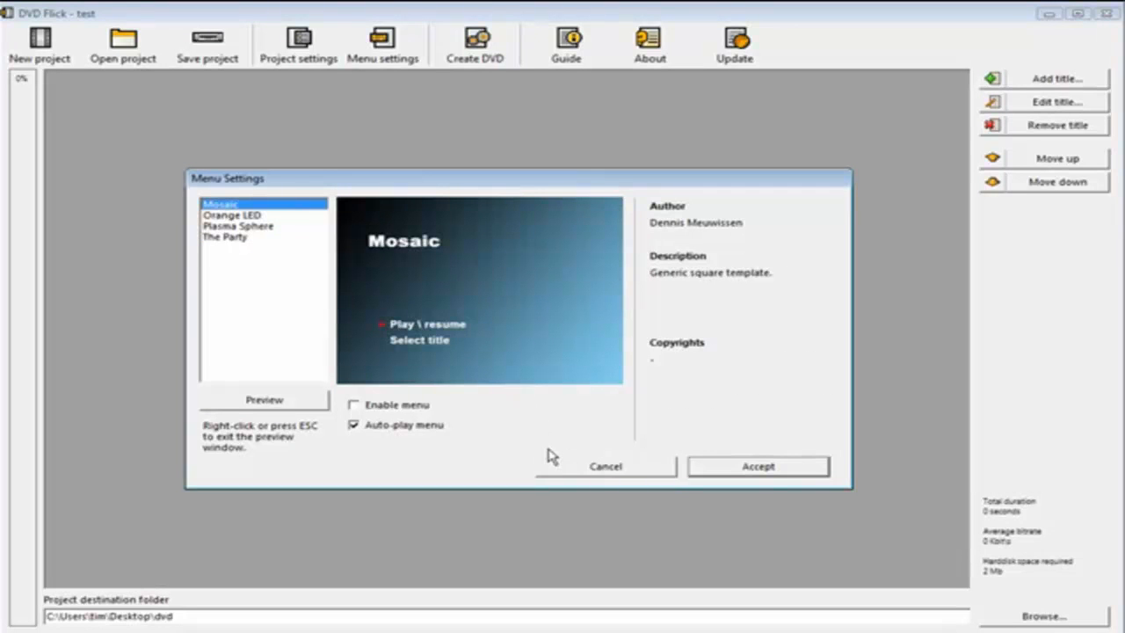
# - Enable the DVD menu, leave Auto-play menu turned on, and accept the menu settings
pyautogui.click(355, 407)
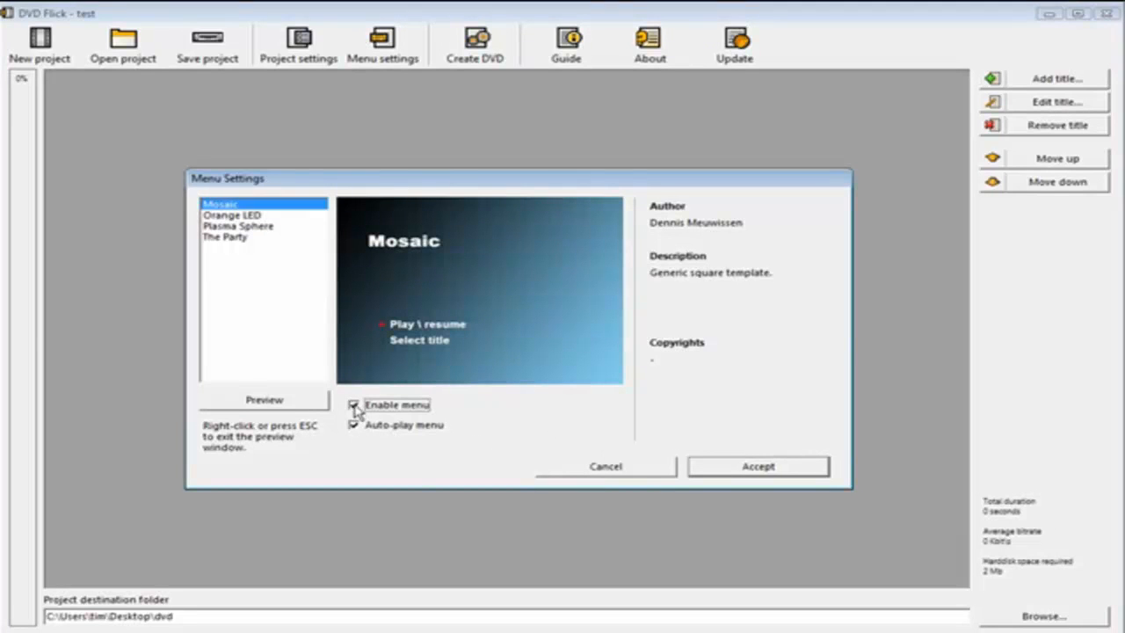
pyautogui.click(356, 427)
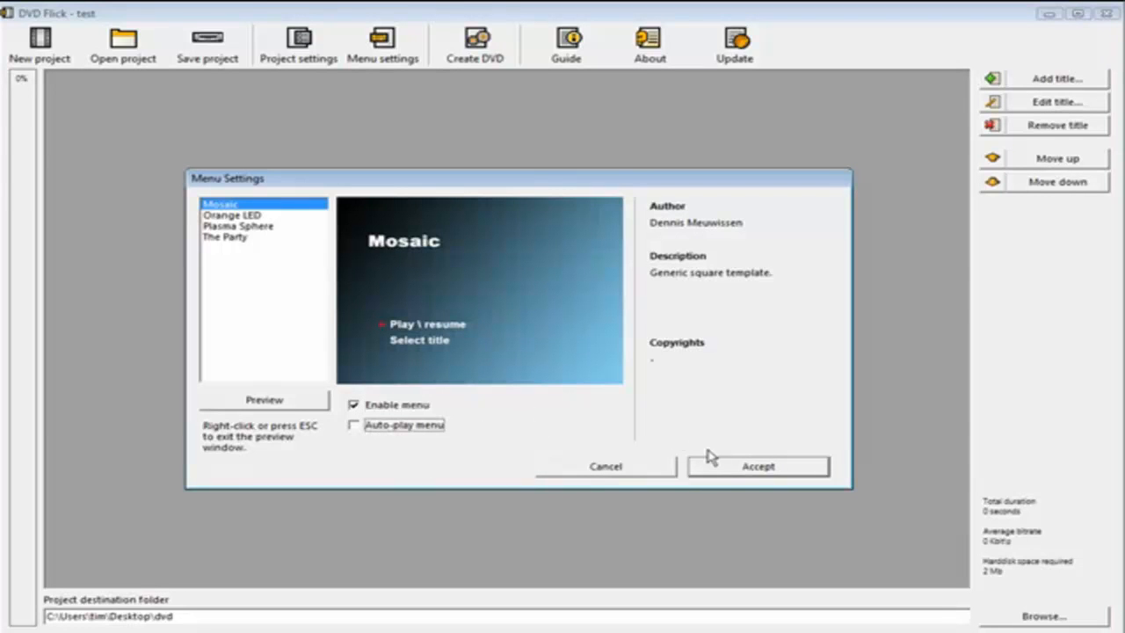
pyautogui.click(356, 426)
pyautogui.click(745, 469)
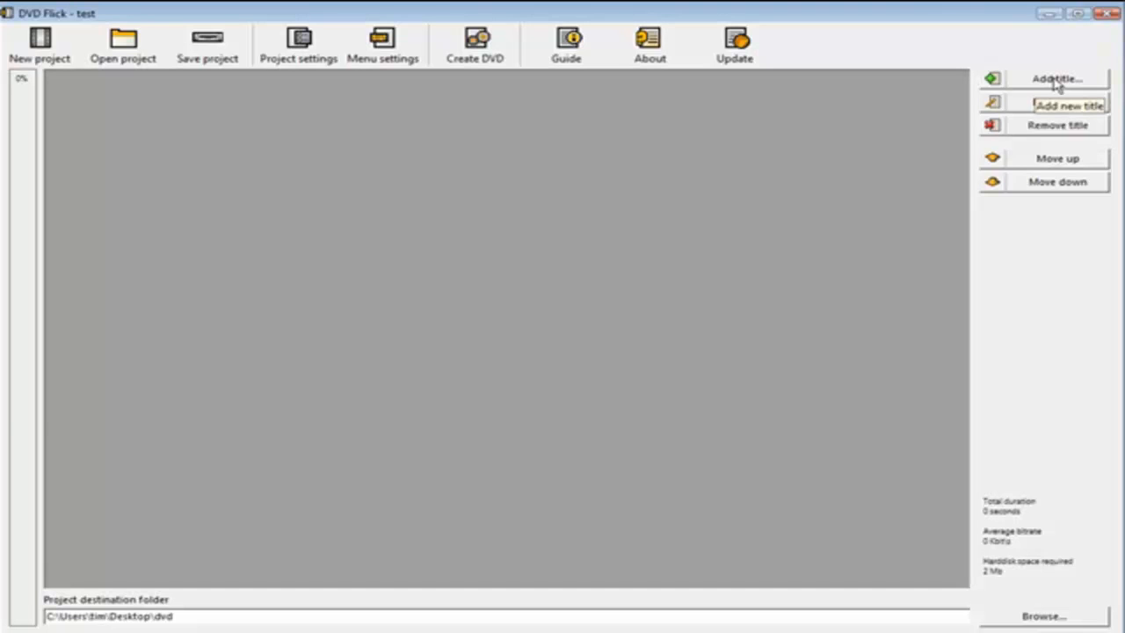
# - Add video-1.wmv from the the-knol-vvvideso folder as the first title
pyautogui.click(1057, 79)
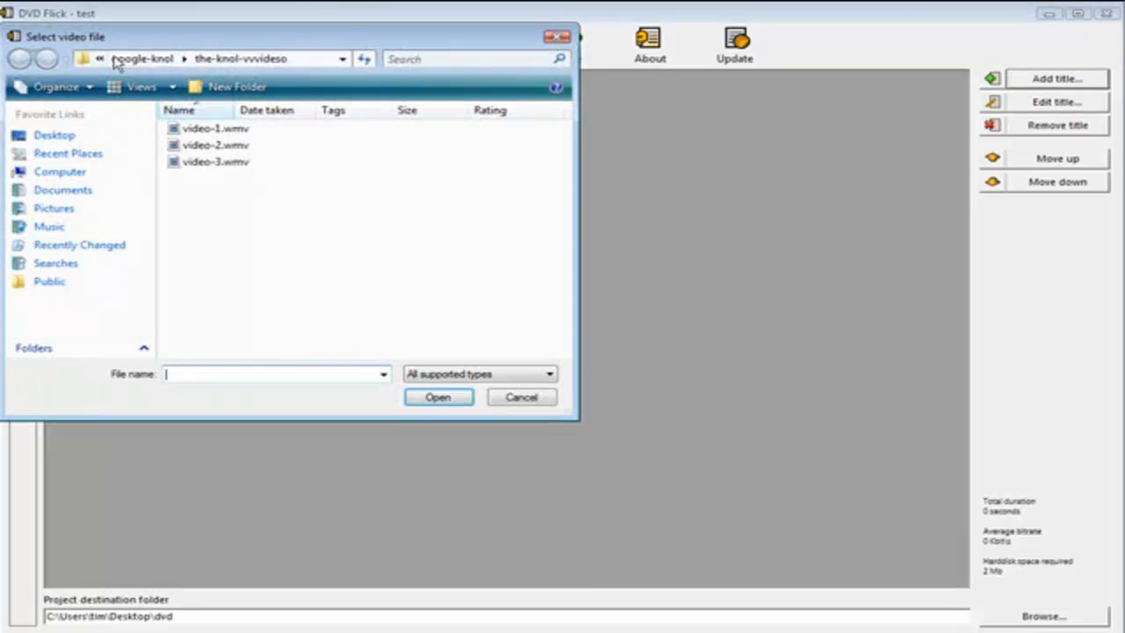
pyautogui.moveTo(170, 41)
pyautogui.mouseDown()
pyautogui.moveTo(179, 47)
pyautogui.moveTo(179, 38)
pyautogui.mouseUp()
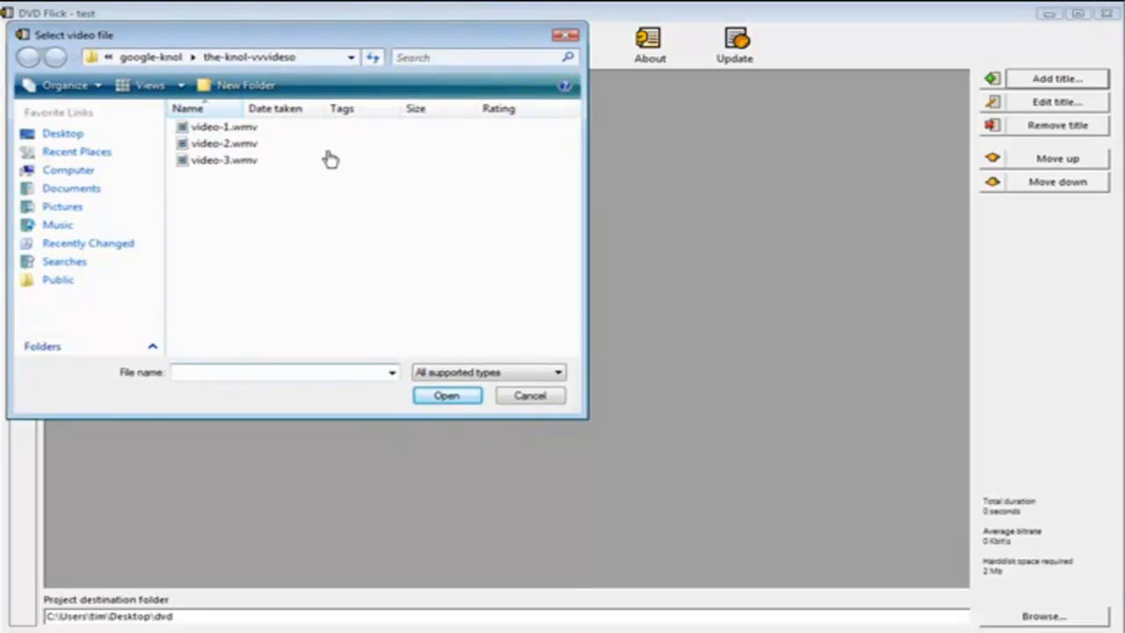
pyautogui.click(249, 132)
pyautogui.press('Return')
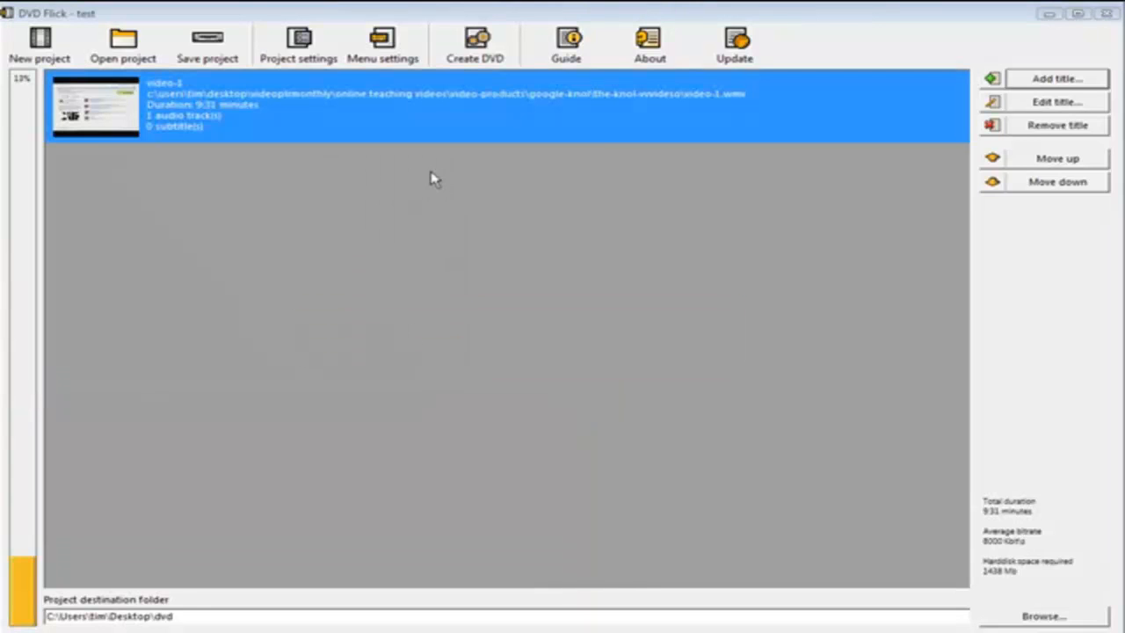
# - Add video-2.wmv from the same folder as the second title
pyautogui.click(1063, 79)
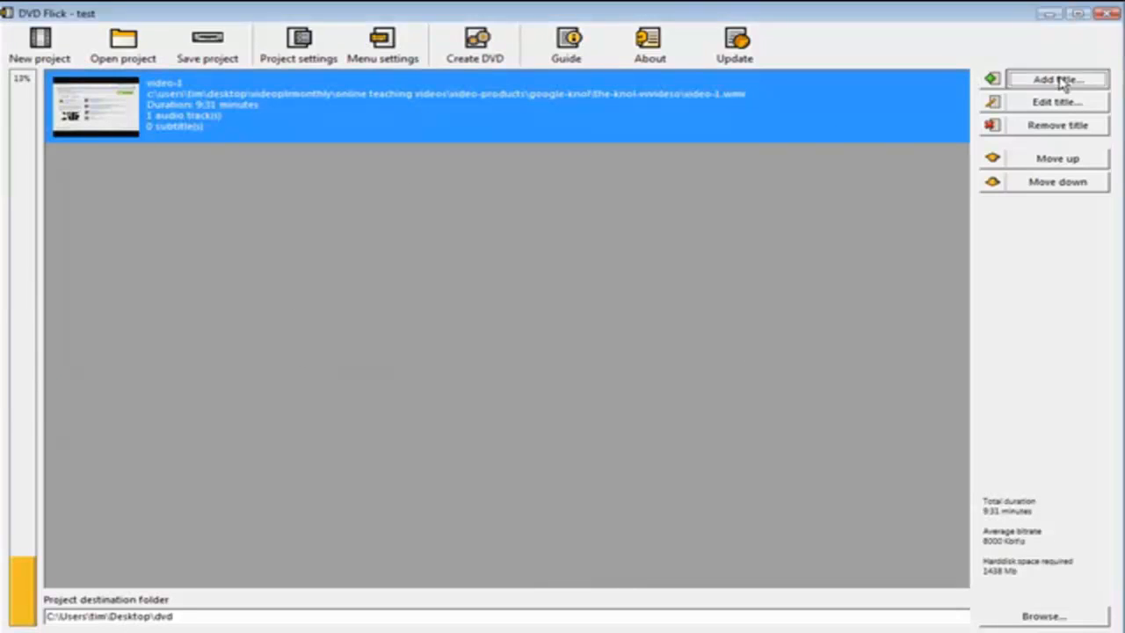
pyautogui.click(220, 144)
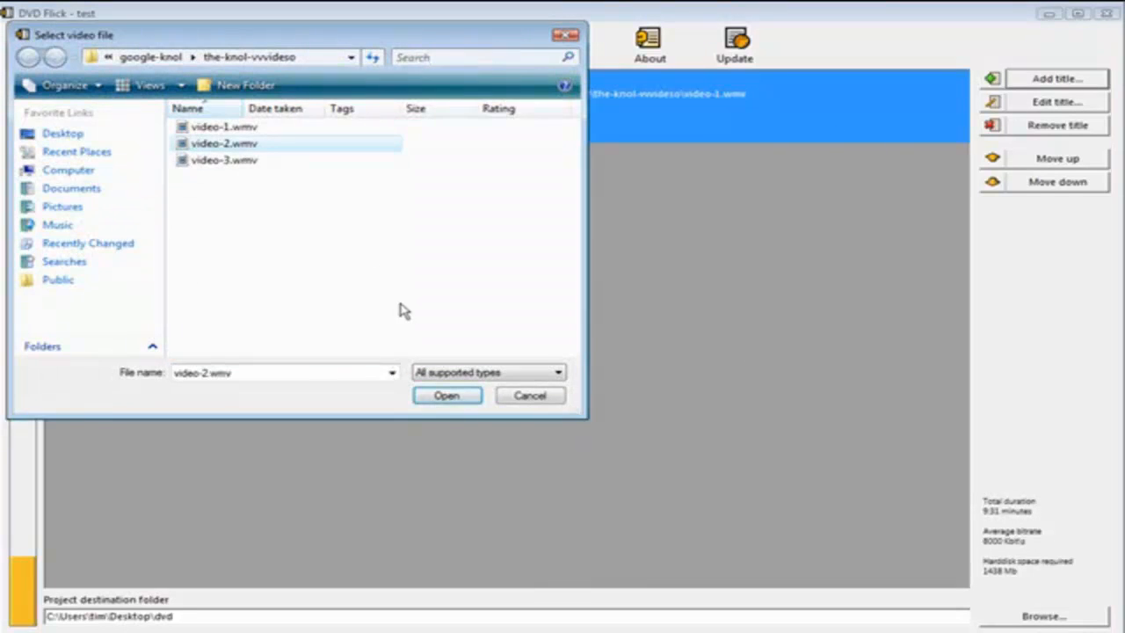
pyautogui.press('Return')
# - Add video-3.wmv from the the-knol-vvvideso folder as the third title
pyautogui.click(1072, 77)
pyautogui.click(204, 160)
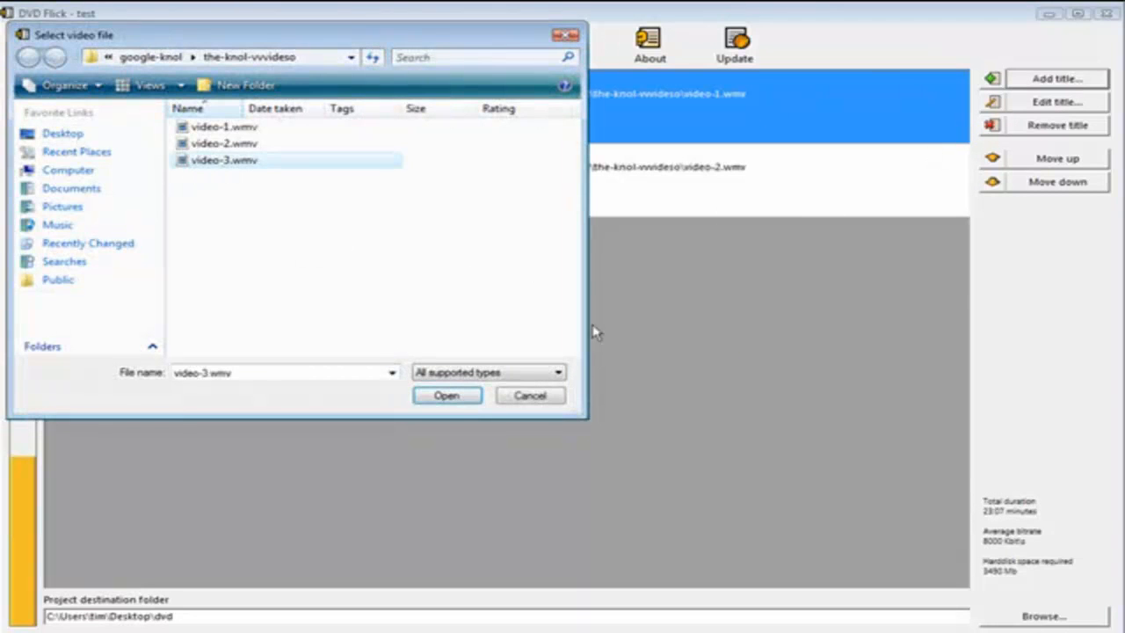
pyautogui.press('Return')
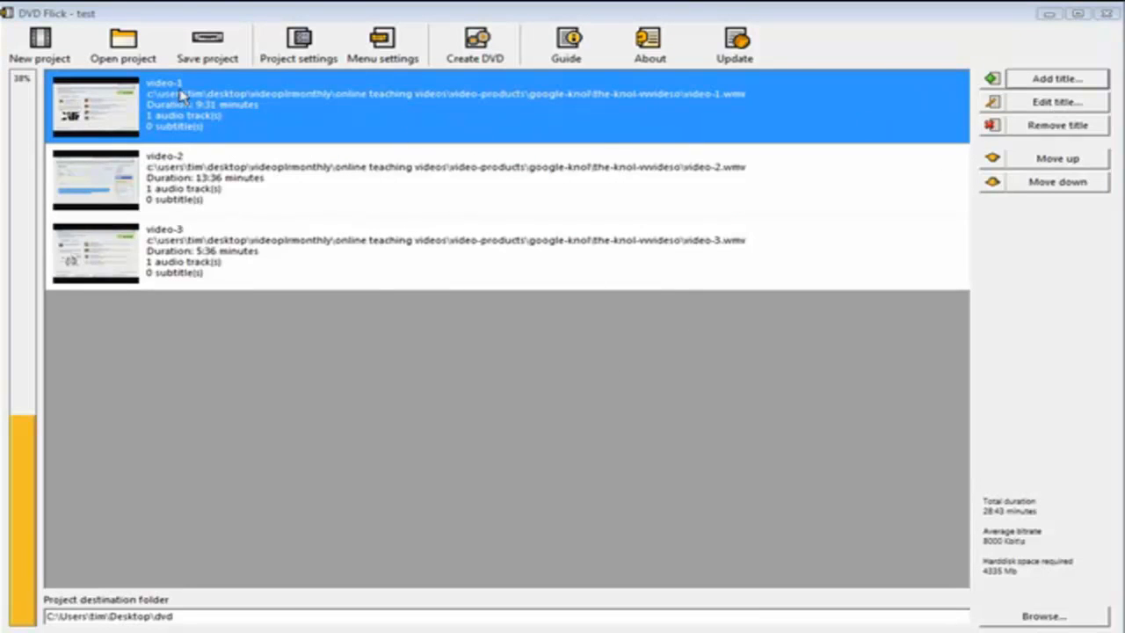
# - Edit the first title's properties, rename it "Video One", and move on to the second title's properties
pyautogui.click(1013, 104)
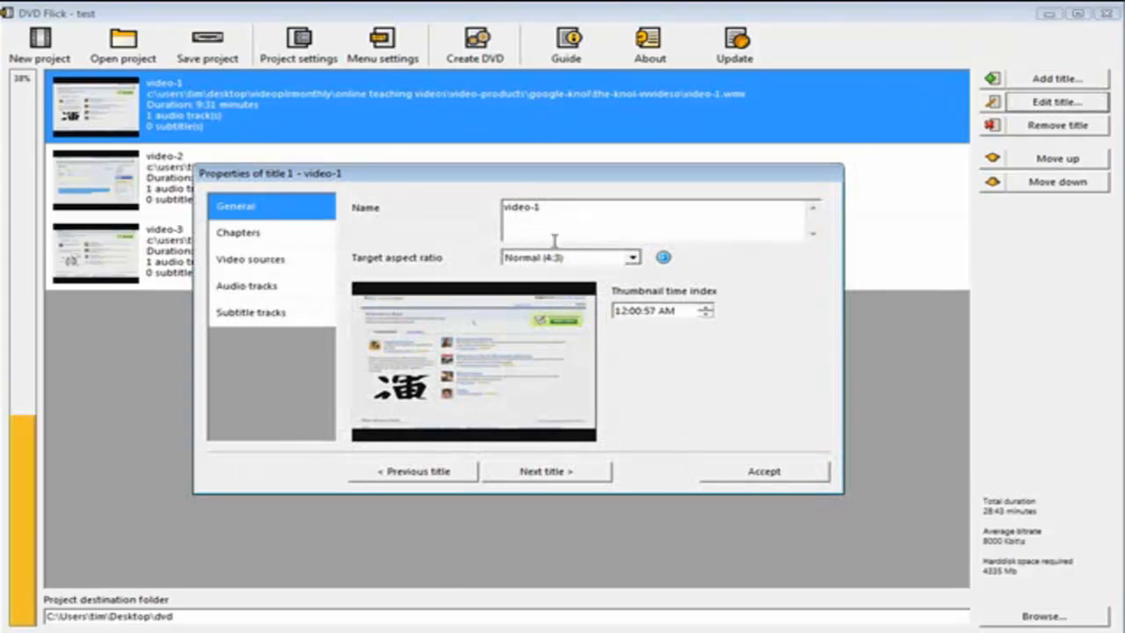
pyautogui.moveTo(545, 207); pyautogui.dragTo(436, 209)
pyautogui.write('Video One')
pyautogui.click(566, 473)
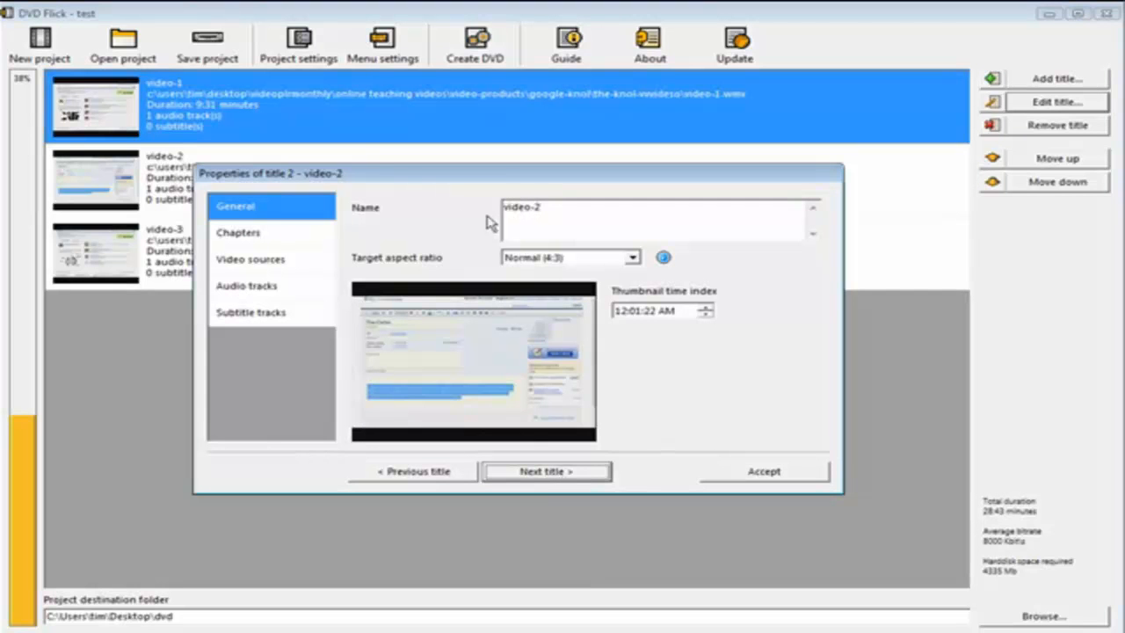
# - Rename the second title "Video Two" and move on to the third title's properties
pyautogui.moveTo(549, 209); pyautogui.dragTo(359, 202)
pyautogui.press('BackSpace')
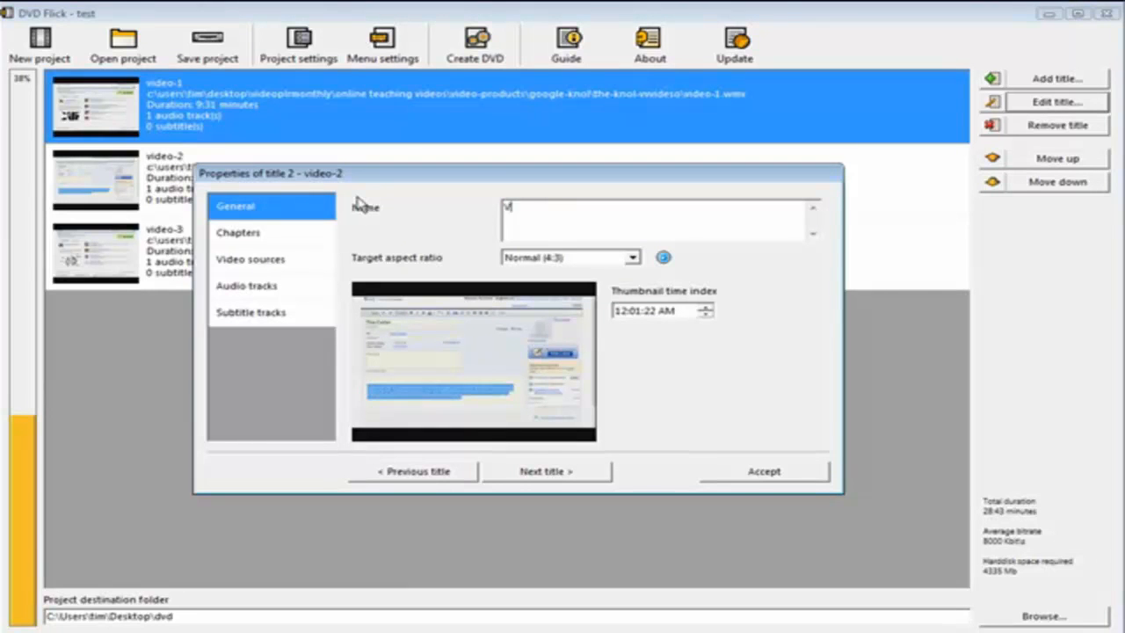
pyautogui.write('Video Two')
pyautogui.click(559, 472)
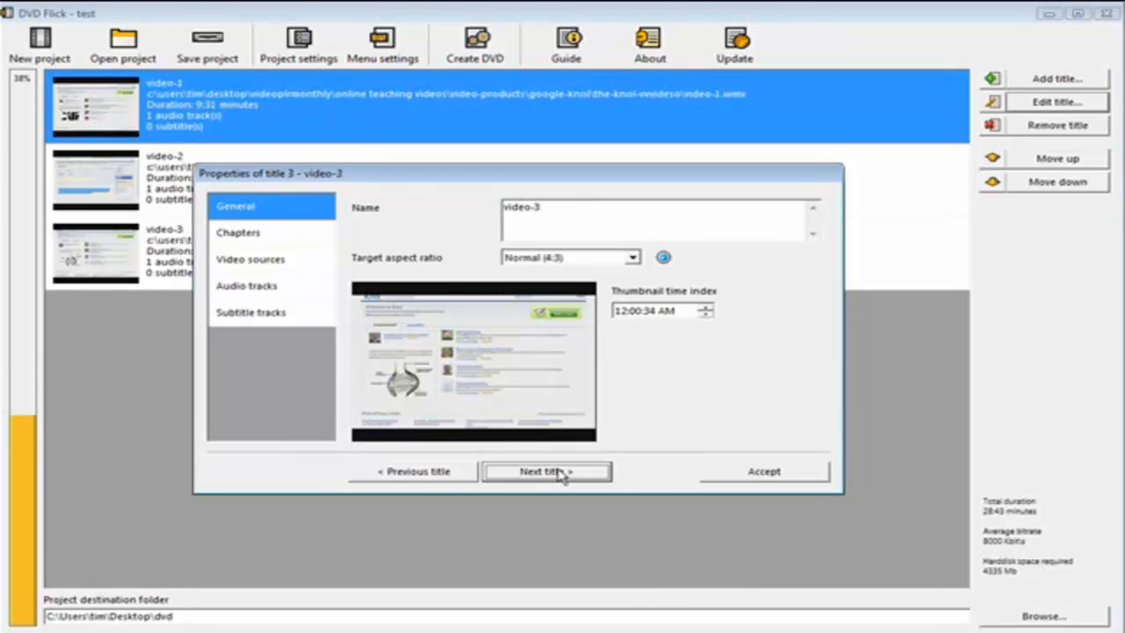
# - Rename the third title "Video Three" and accept the title properties
pyautogui.moveTo(552, 208); pyautogui.dragTo(443, 212)
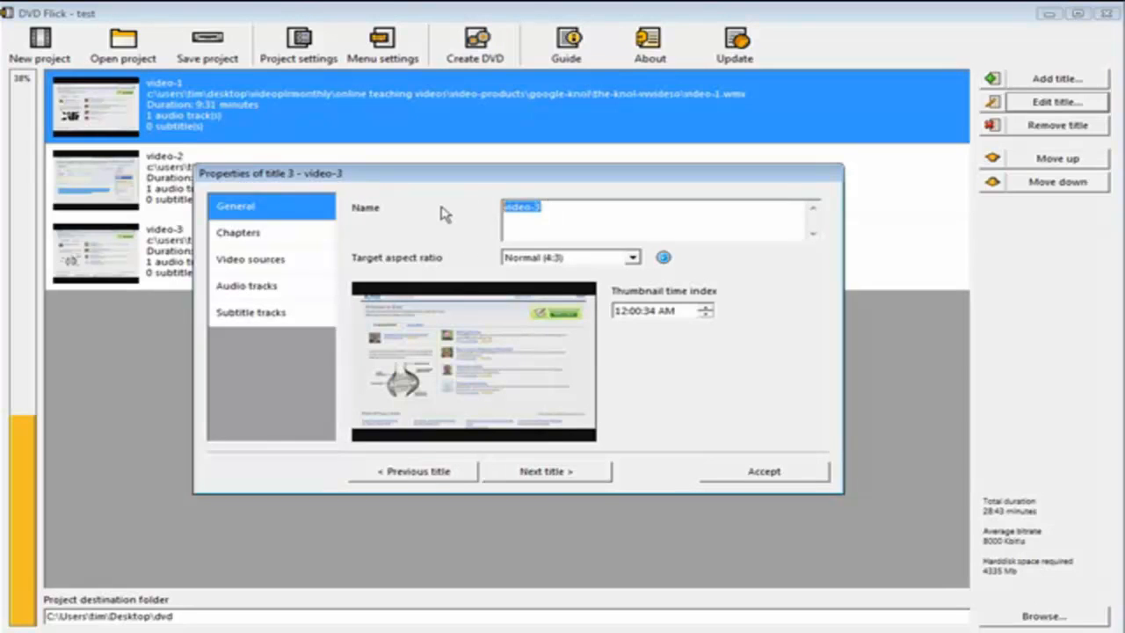
pyautogui.write('Video Three')
pyautogui.click(551, 475)
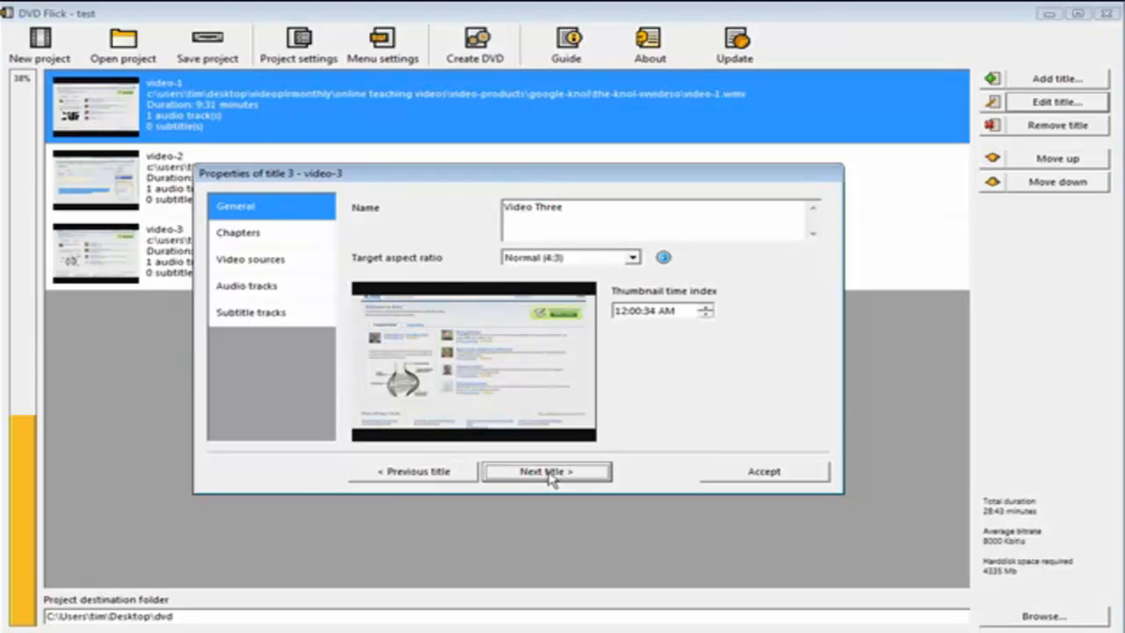
pyautogui.click(768, 471)
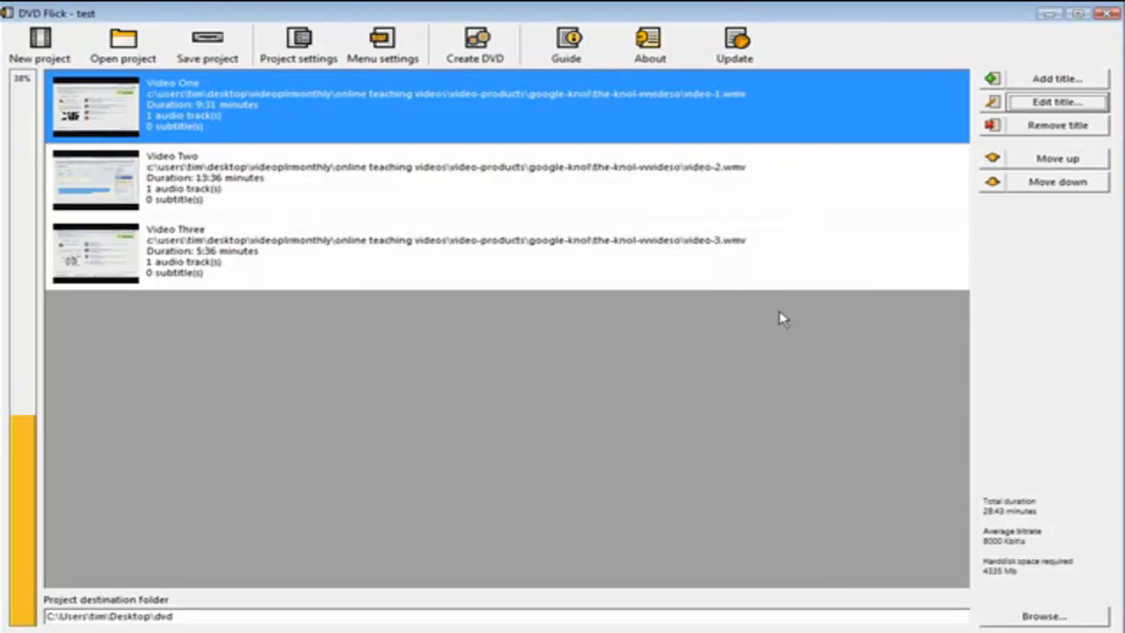
# - Start creating the DVD, agreeing to burn it to disc and to delete the existing destination folder's contents
pyautogui.click(475, 55)
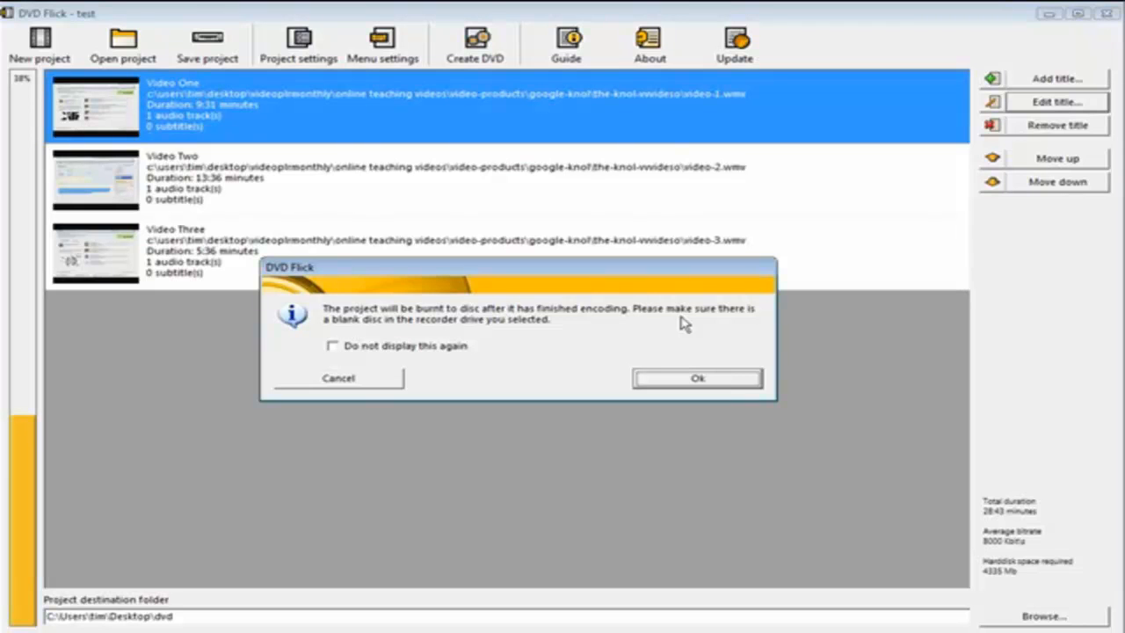
pyautogui.click(696, 379)
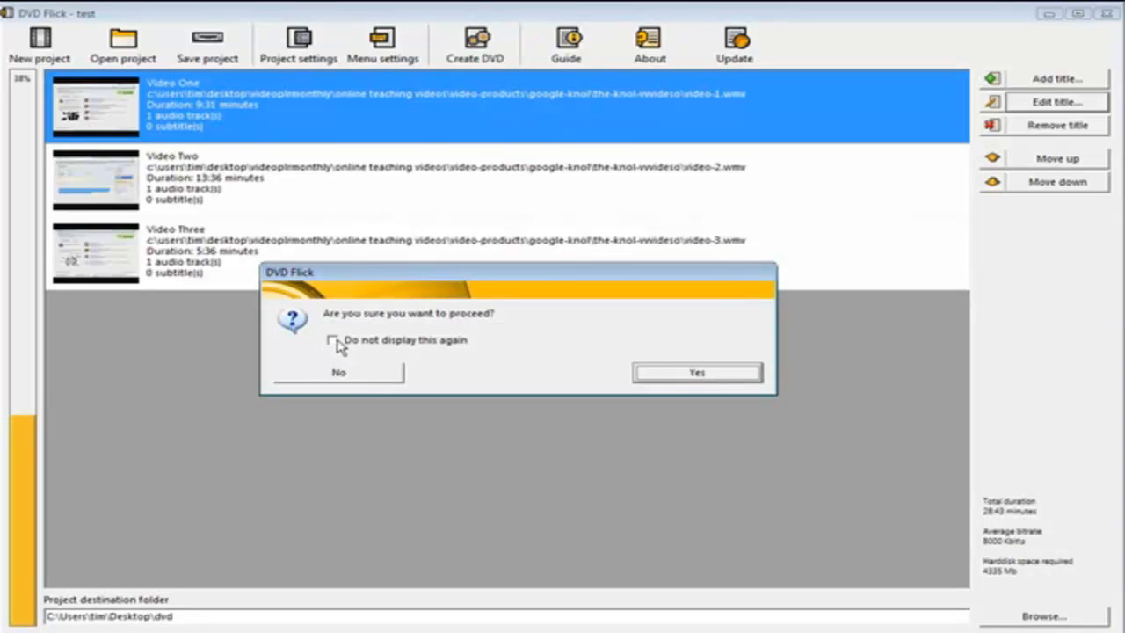
pyautogui.click(693, 372)
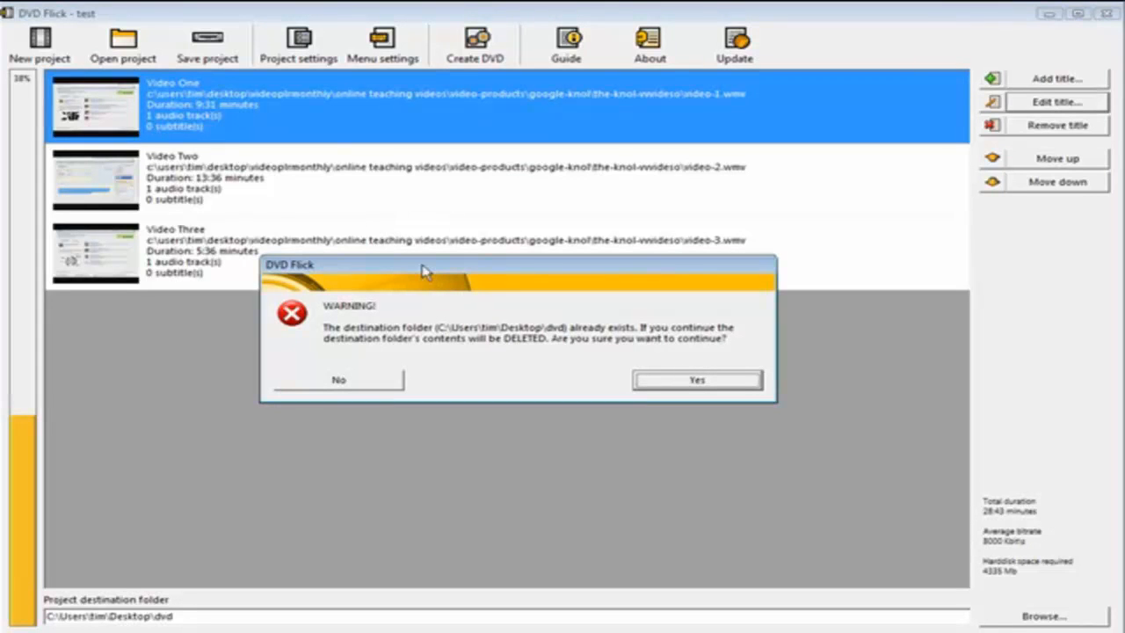
pyautogui.click(668, 379)
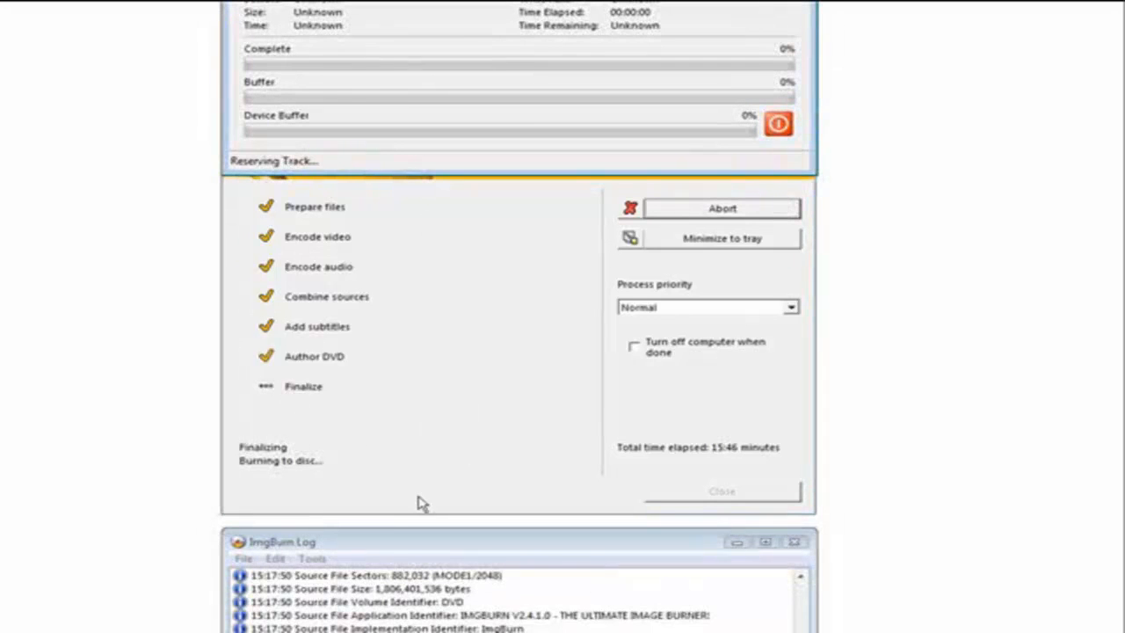
# - Arrange the ImgBurn log window below the main ImgBurn window to follow the burn's progress
pyautogui.moveTo(432, 546); pyautogui.dragTo(419, 382)
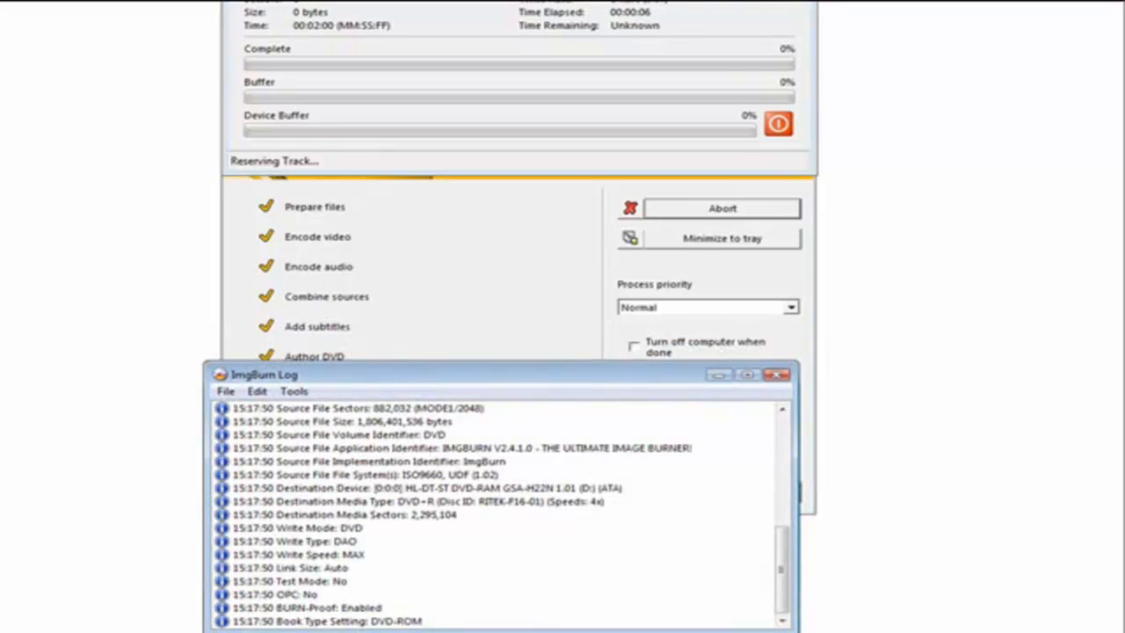
pyautogui.moveTo(384, 0); pyautogui.dragTo(367, 20)
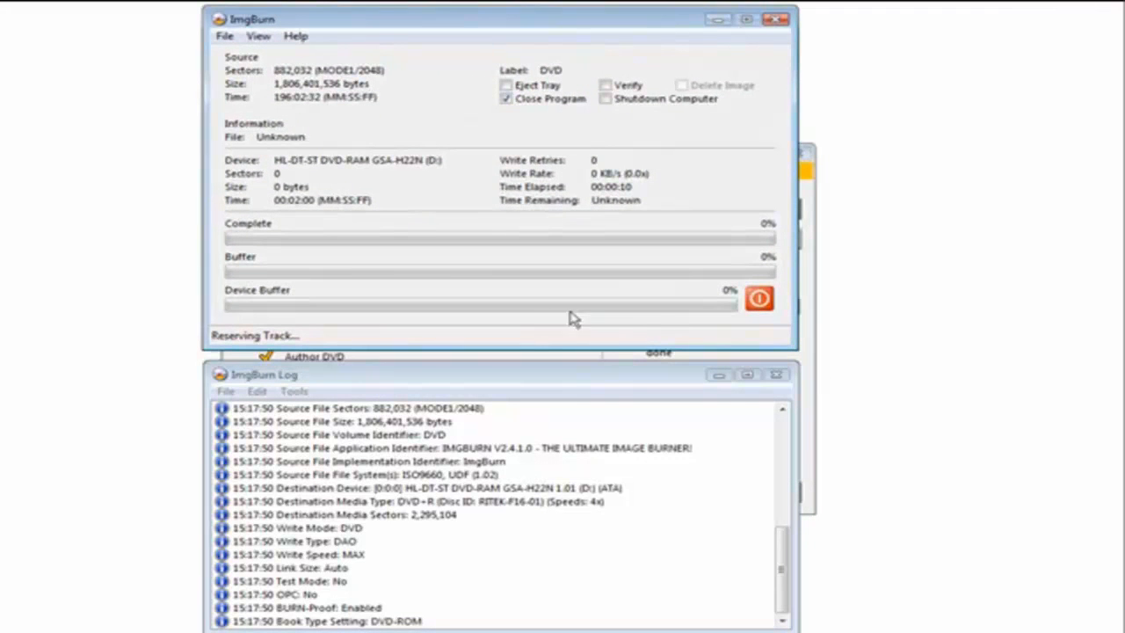